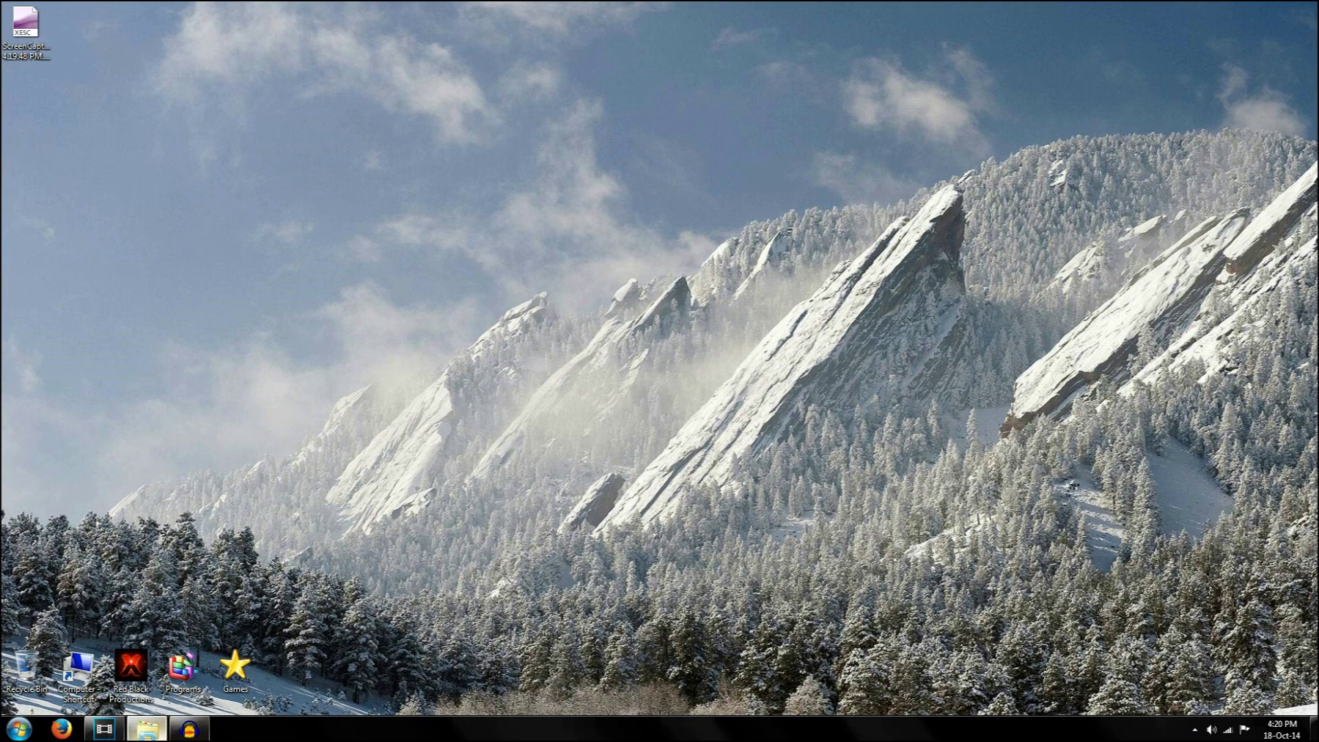
Step: Drag the Crab Nebula image from Pictures\Space onto the Vegas Pro timeline
left_click(146, 728)
left_click_drag(192, 275, 218, 577)
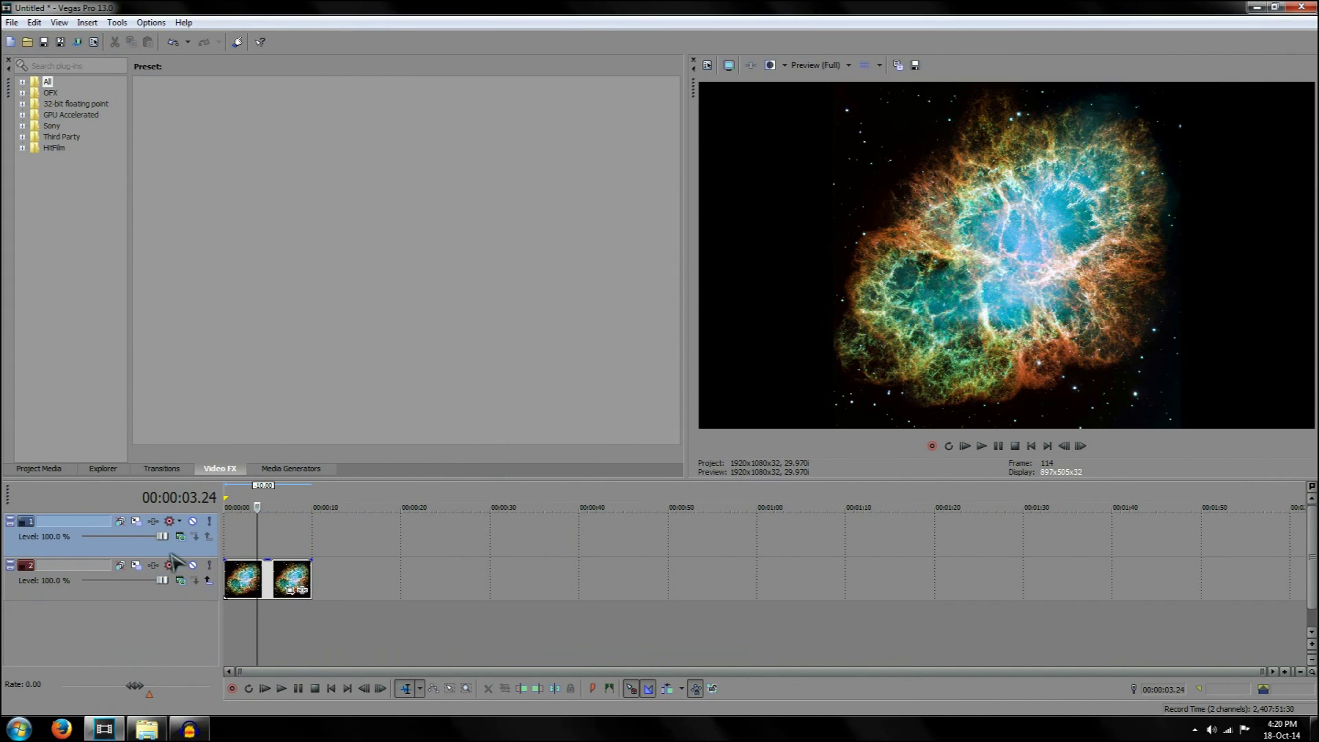
Step: Delete the empty extra track and select the second Crab Nebula clip
key("Delete")
left_click(281, 560)
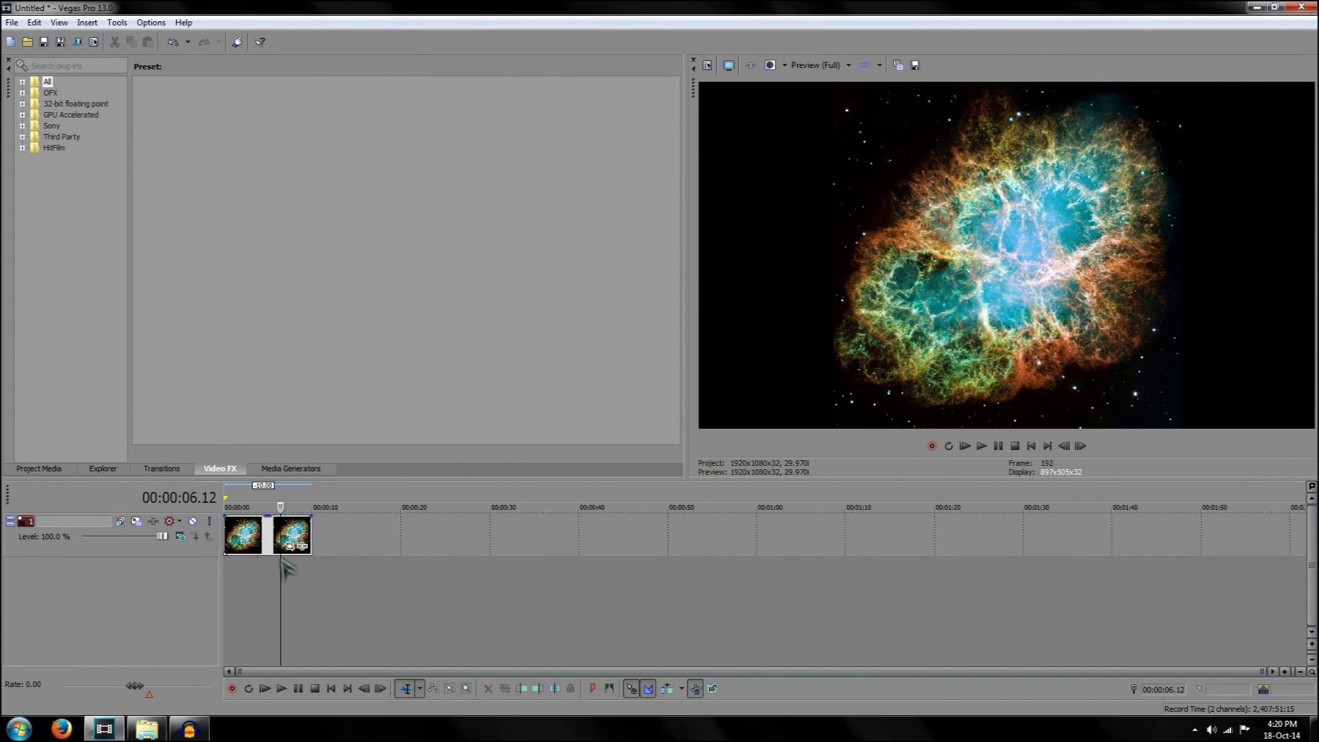
left_click(290, 548)
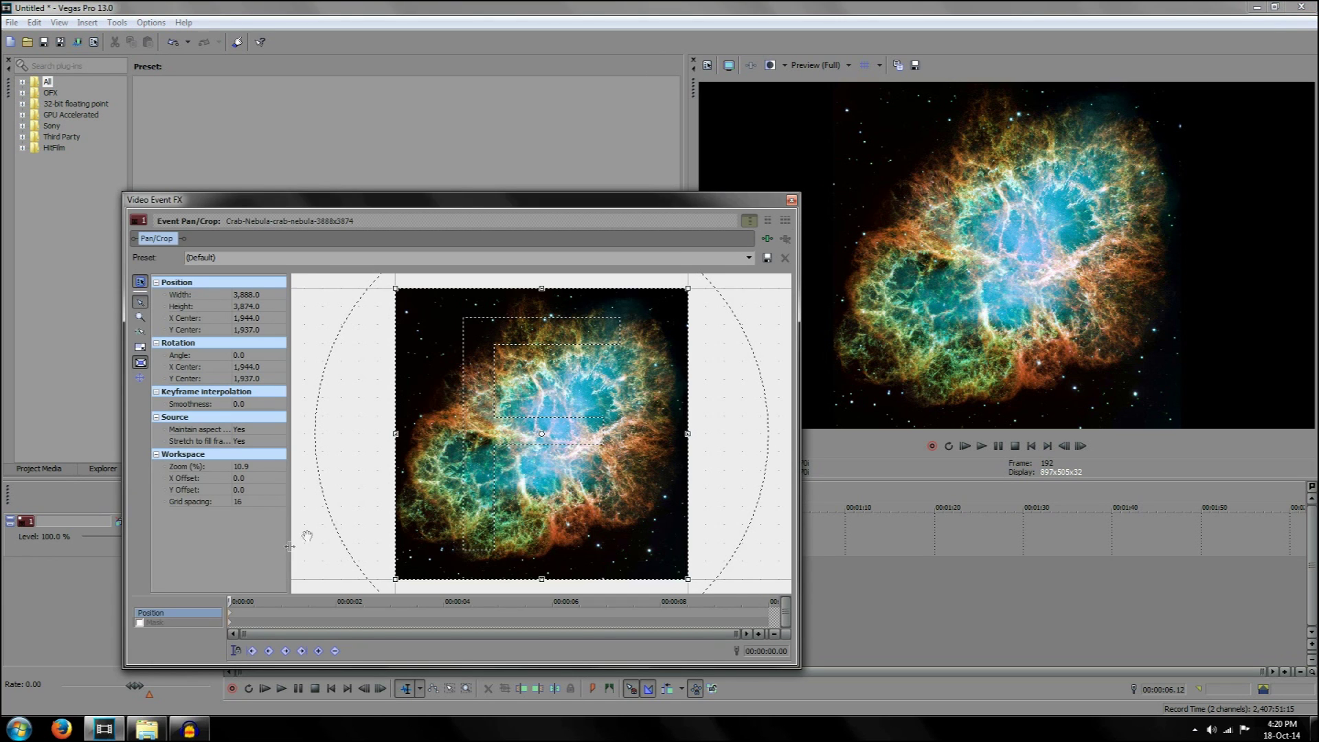
left_click(793, 200)
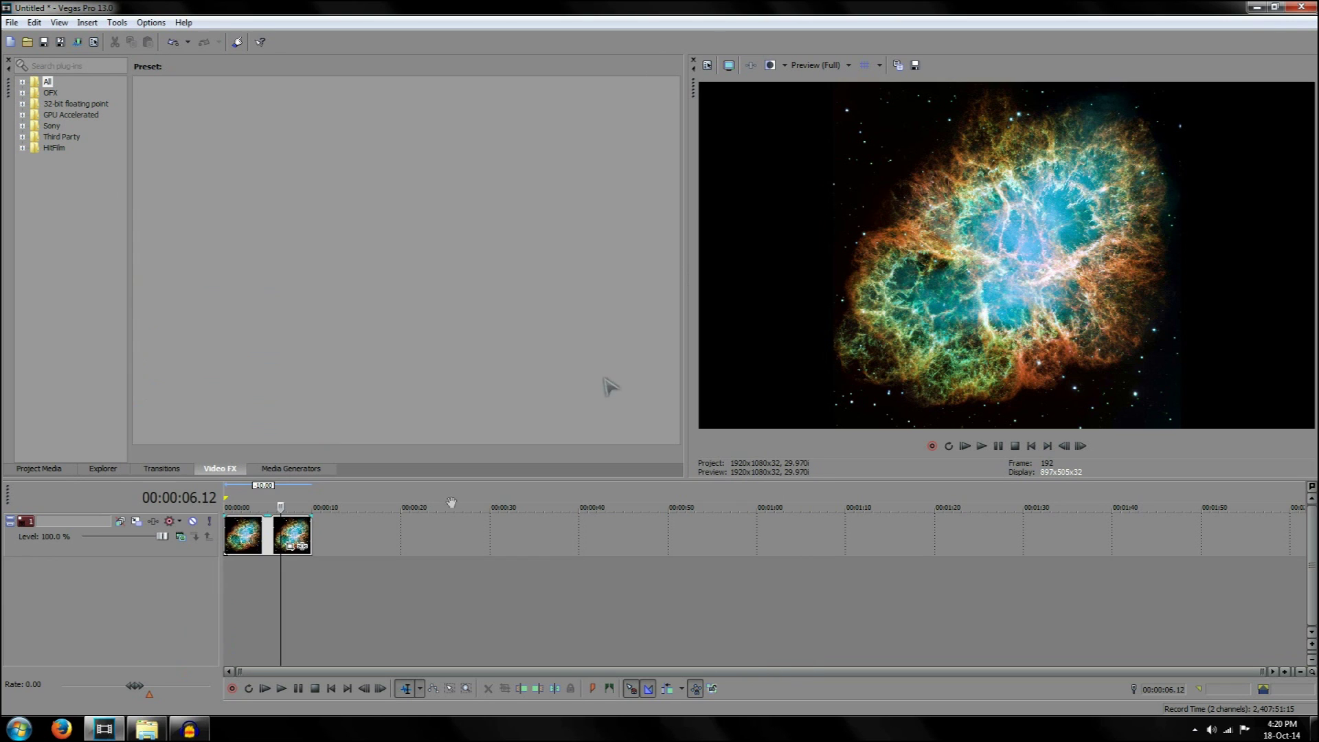
Step: Pan/Crop the clip to a zoomed-in view of the nebula's upper area, width 2,430
left_click(290, 547)
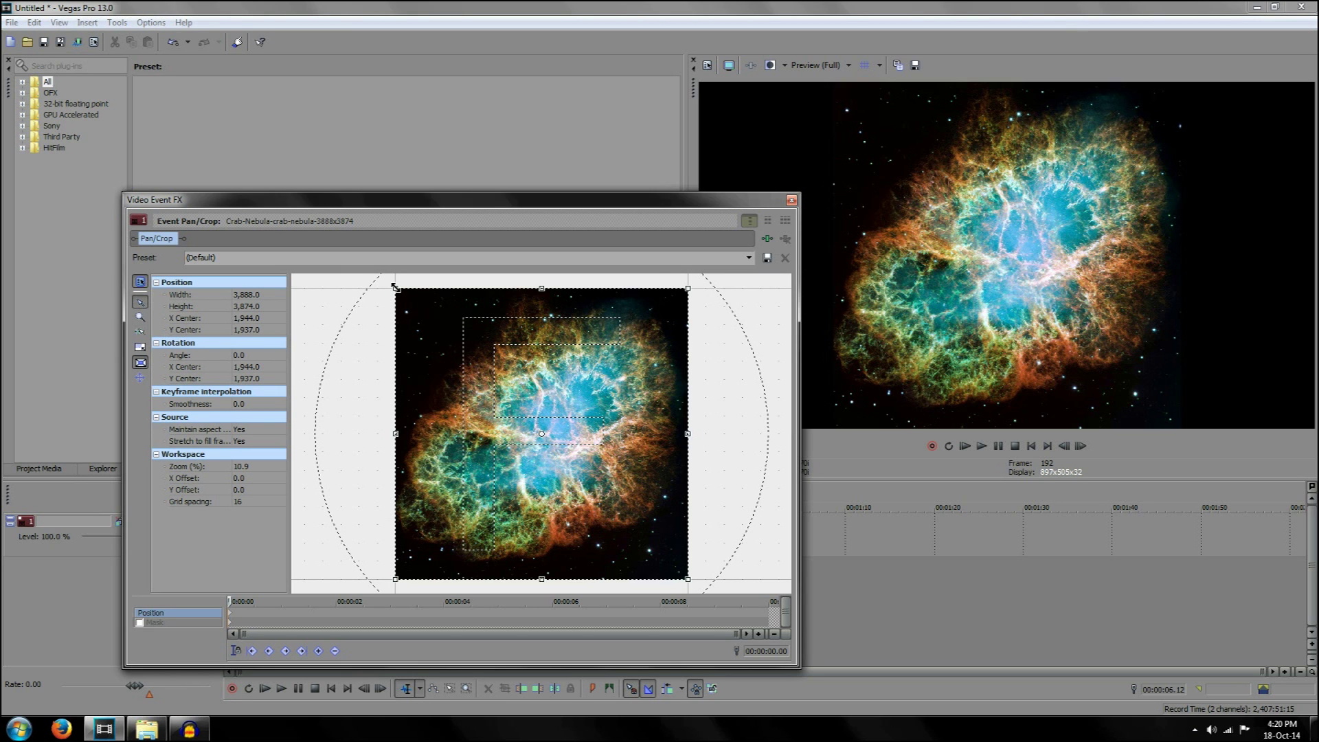
left_click_drag(396, 287, 451, 347)
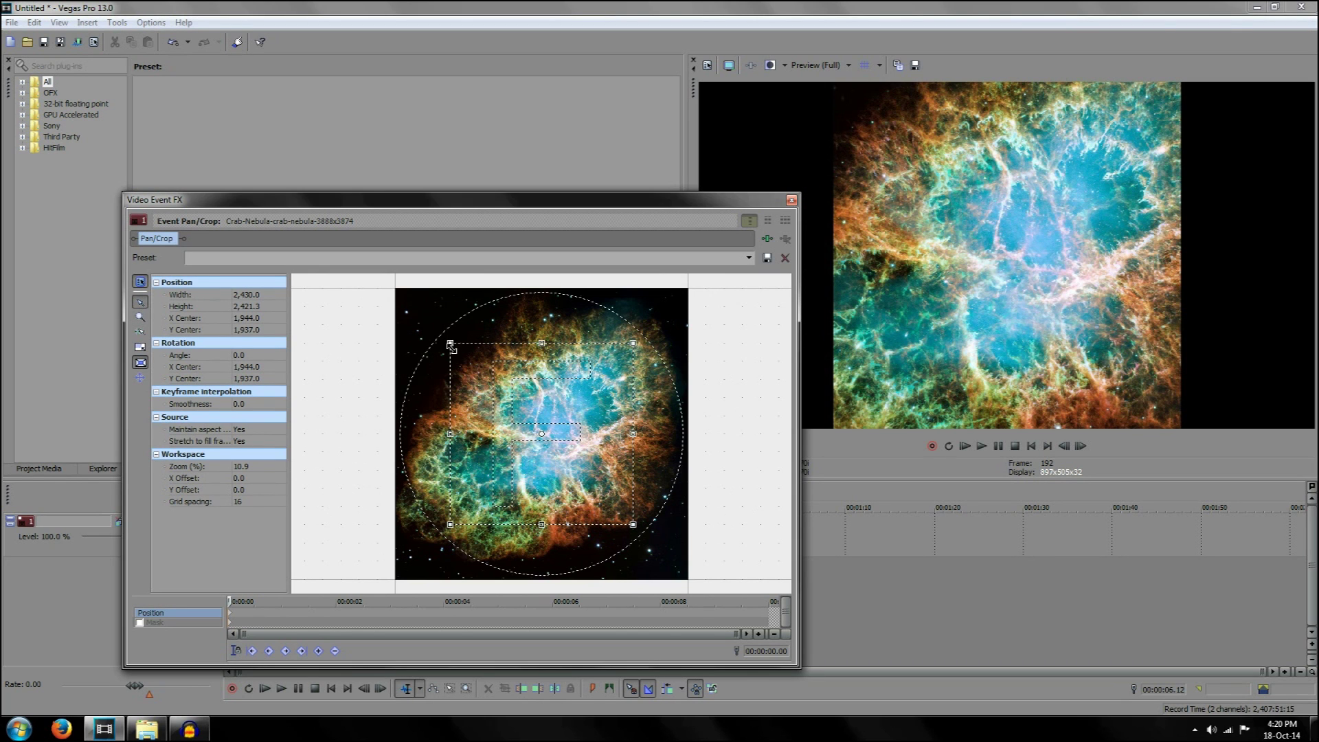
mouse_move(452, 348)
left_mouse_down()
mouse_move(465, 372)
mouse_move(461, 359)
left_mouse_up()
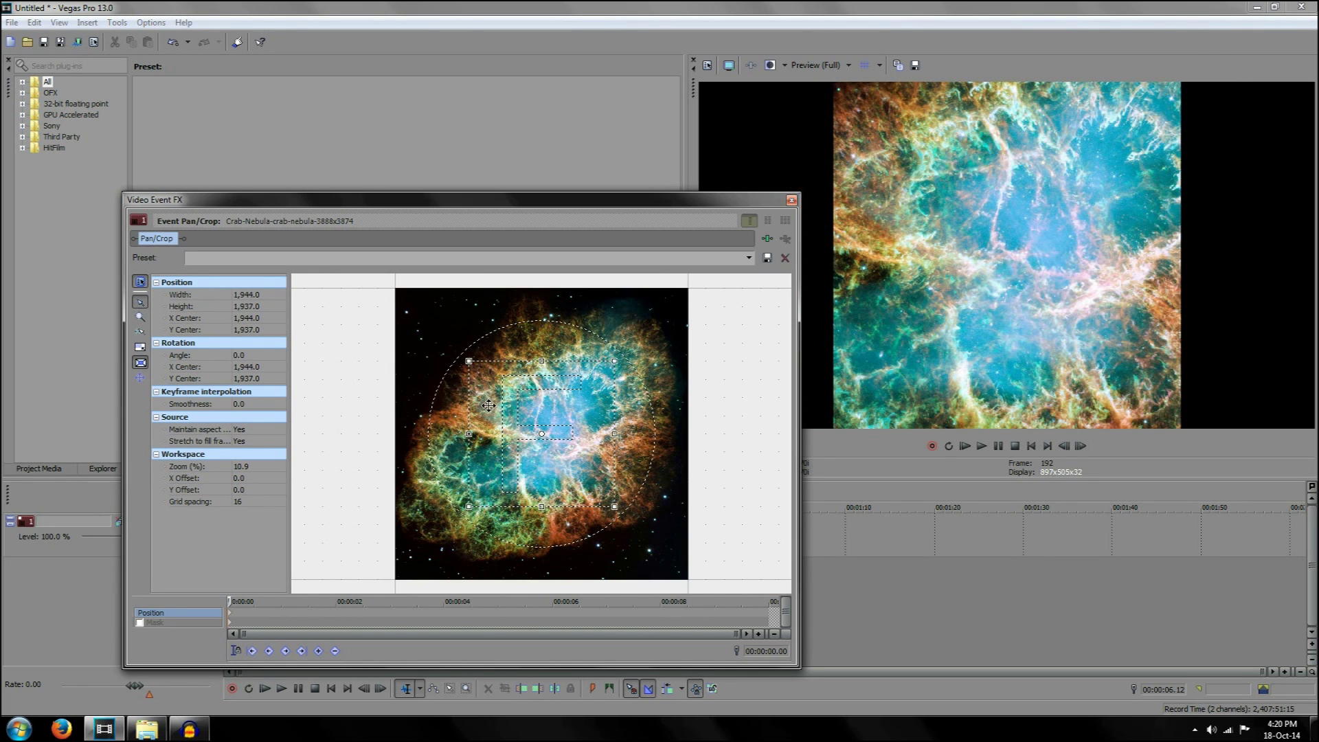
left_click_drag(488, 405, 562, 333)
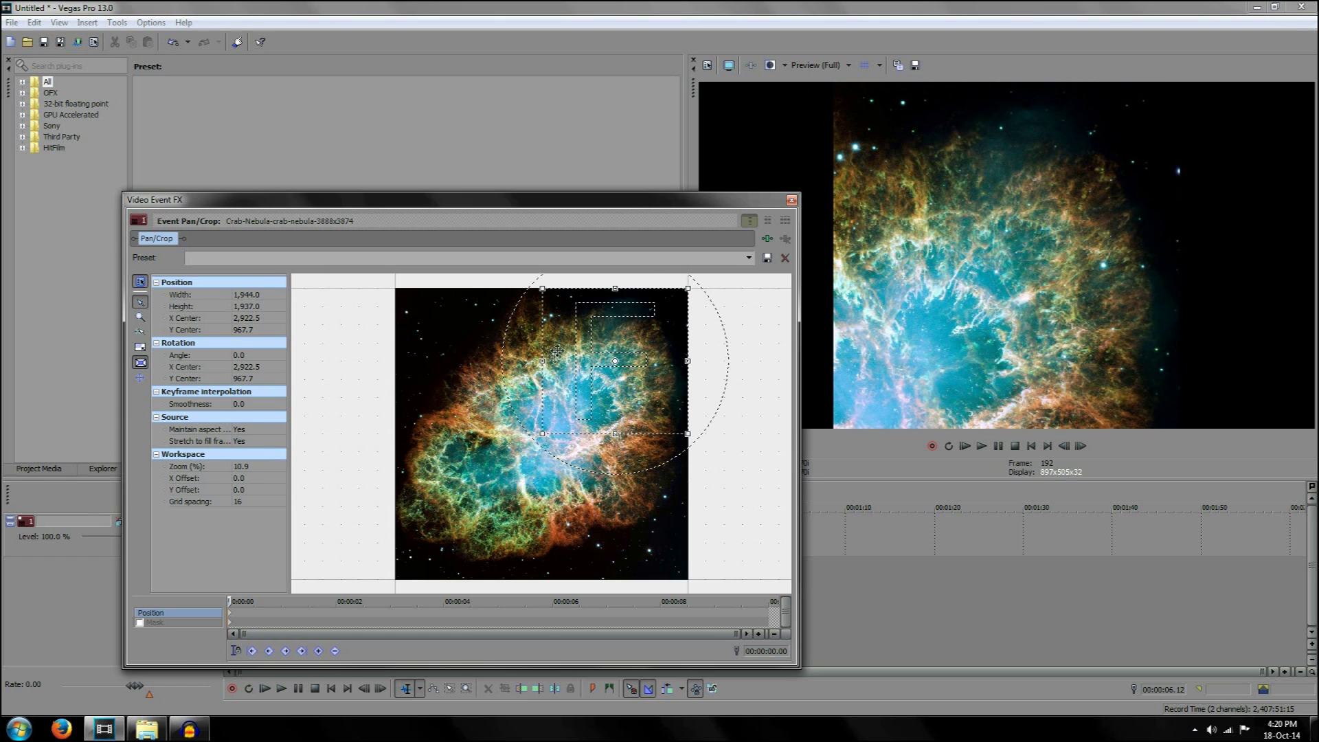
mouse_move(538, 364)
left_mouse_down()
mouse_move(556, 357)
mouse_move(544, 357)
left_mouse_up()
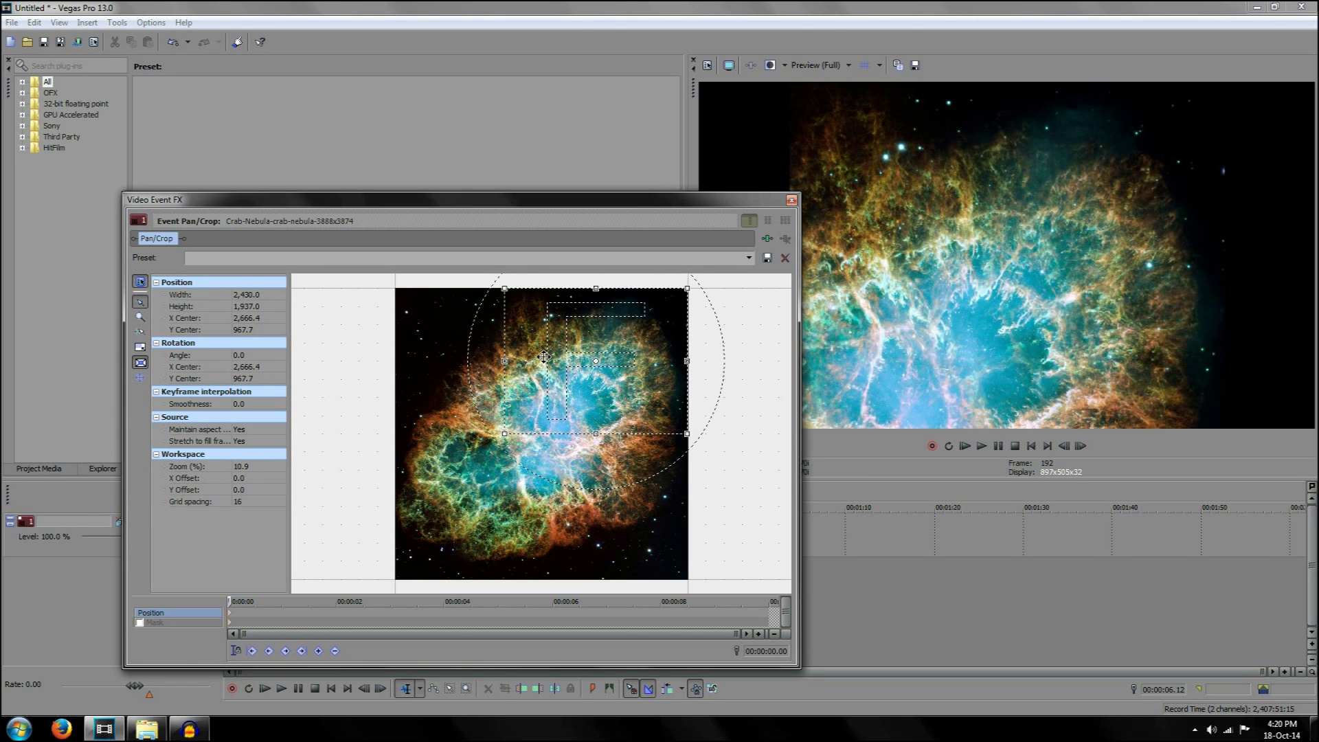
left_click(792, 200)
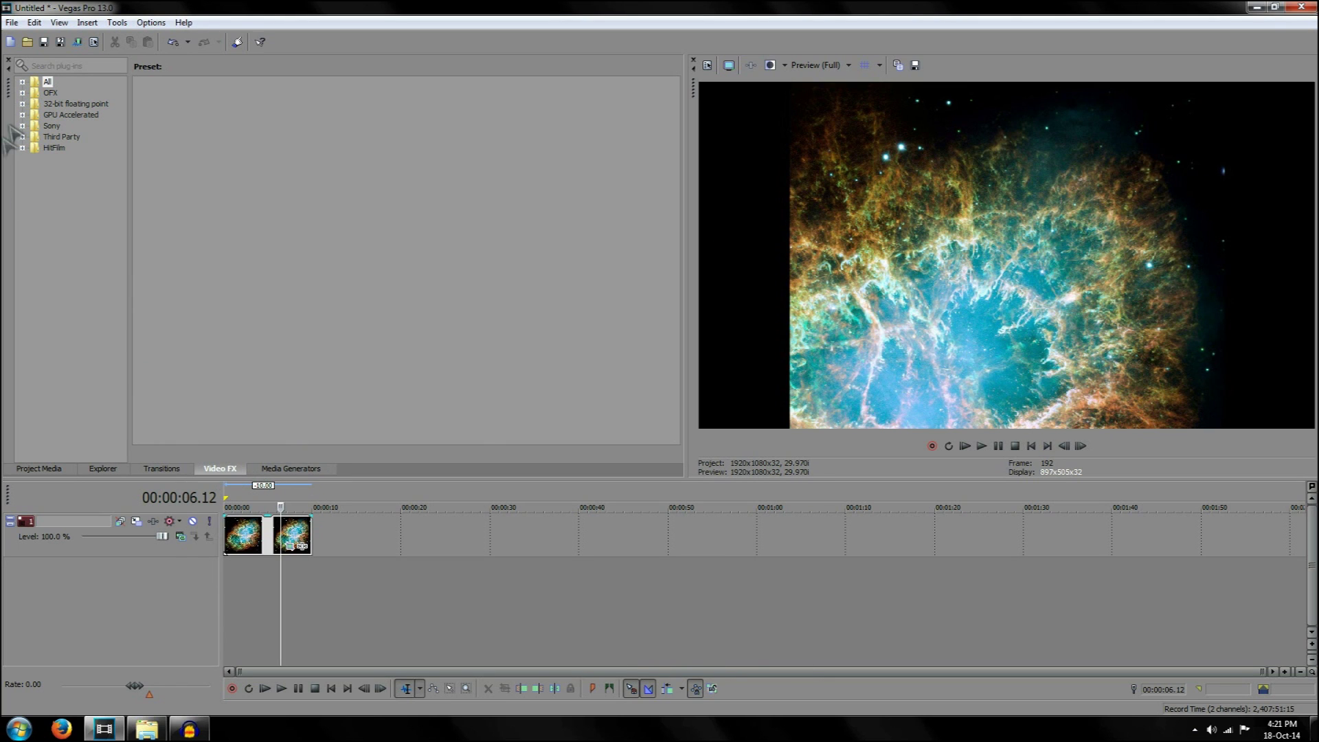
Step: Apply the (Default) Lens Flare preset from Video FX to the nebula clip
left_click(22, 82)
scroll(103, 268, "down", 8)
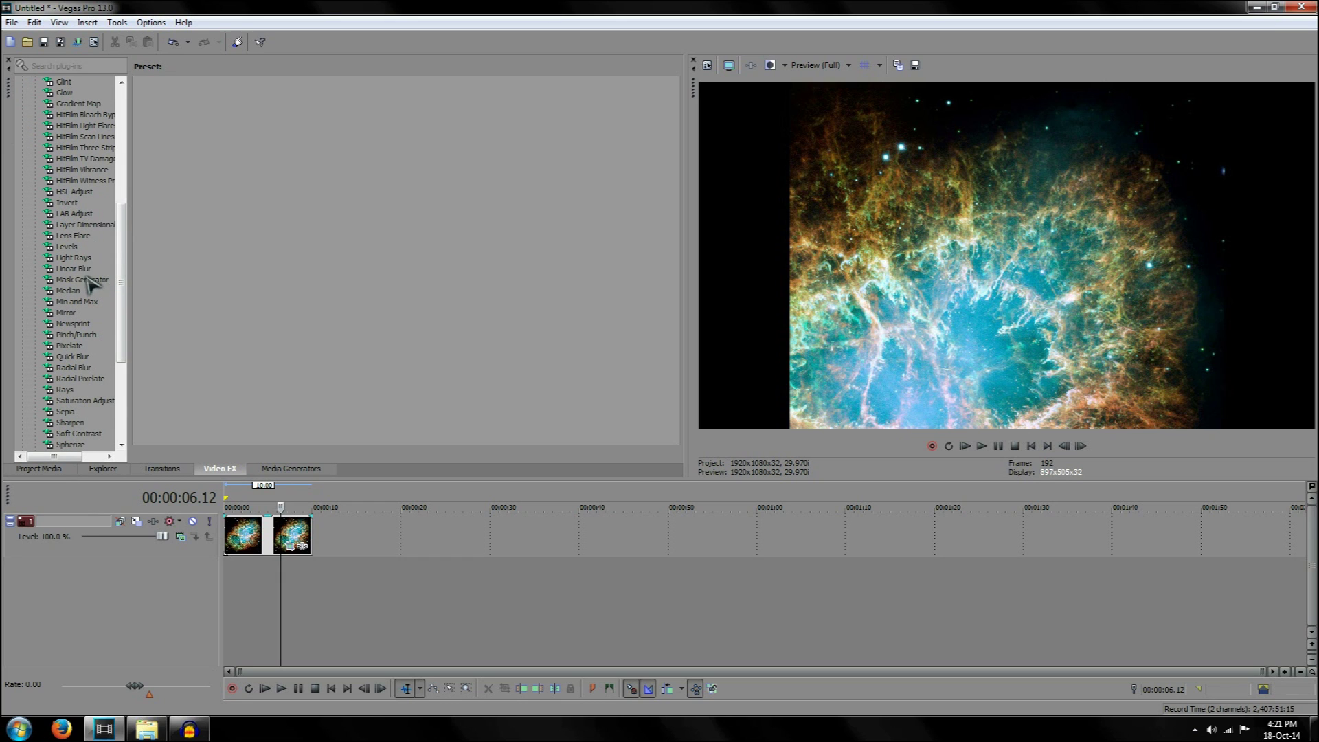
left_click(77, 237)
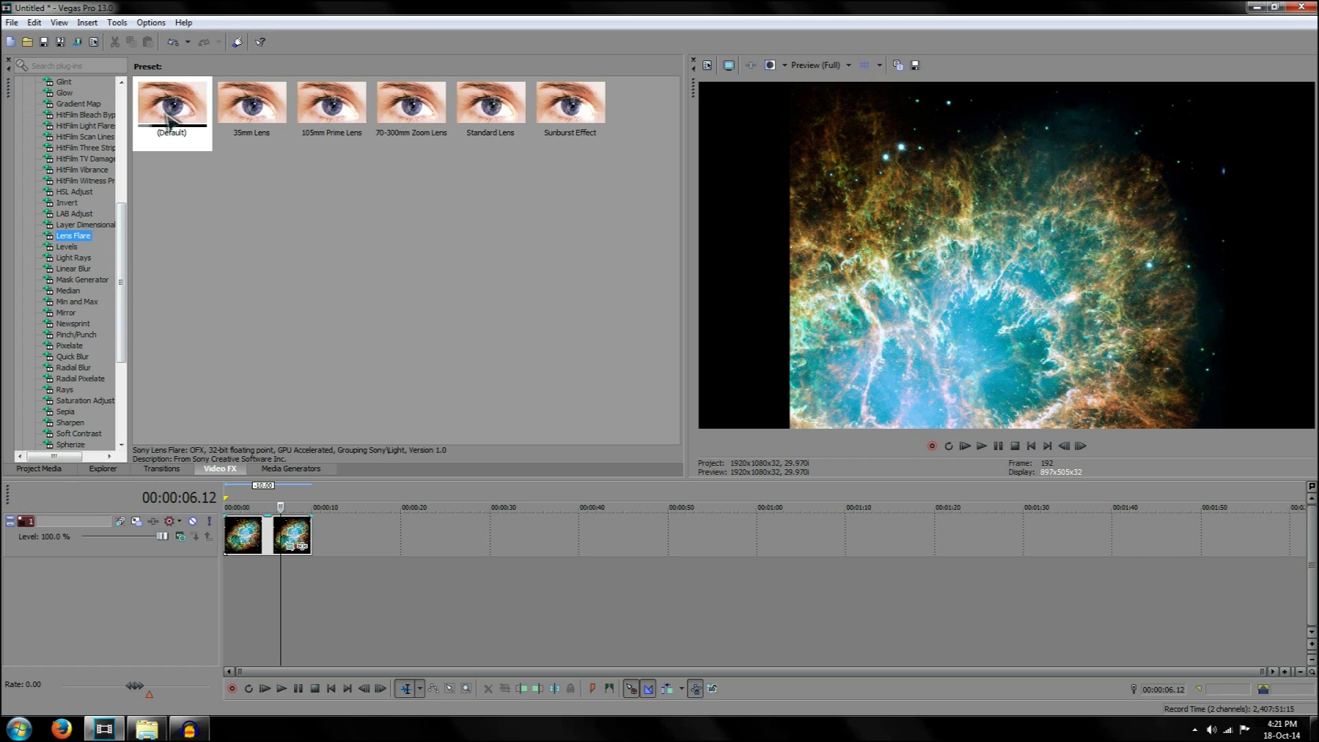
left_click_drag(171, 127, 224, 428)
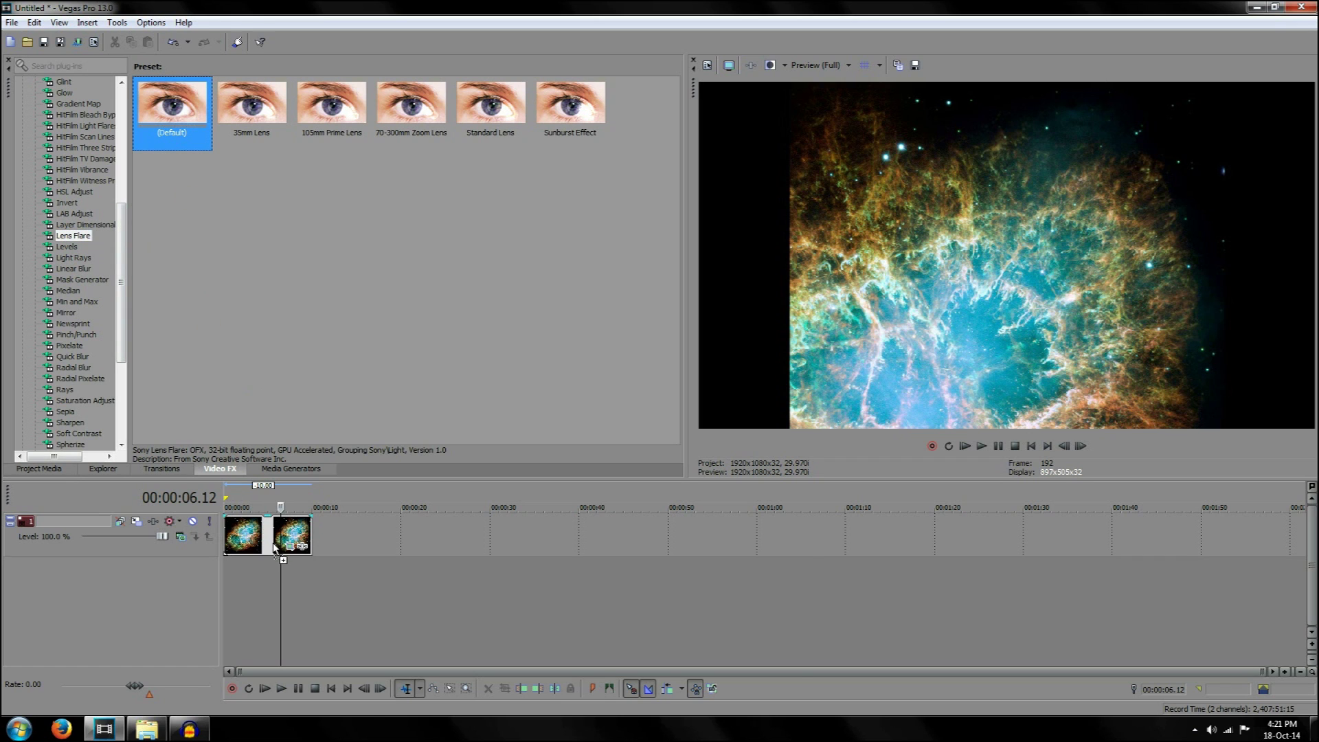
left_click_drag(274, 547, 275, 546)
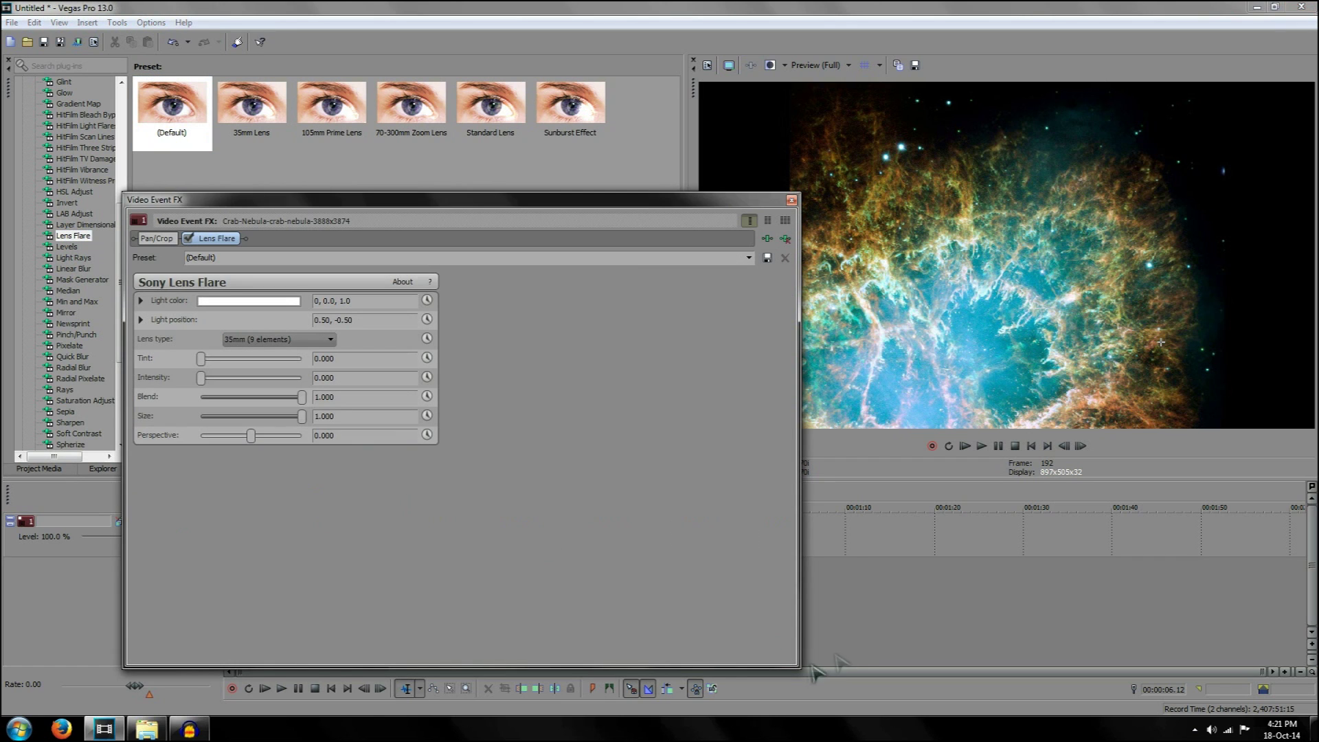
left_click_drag(799, 666, 496, 546)
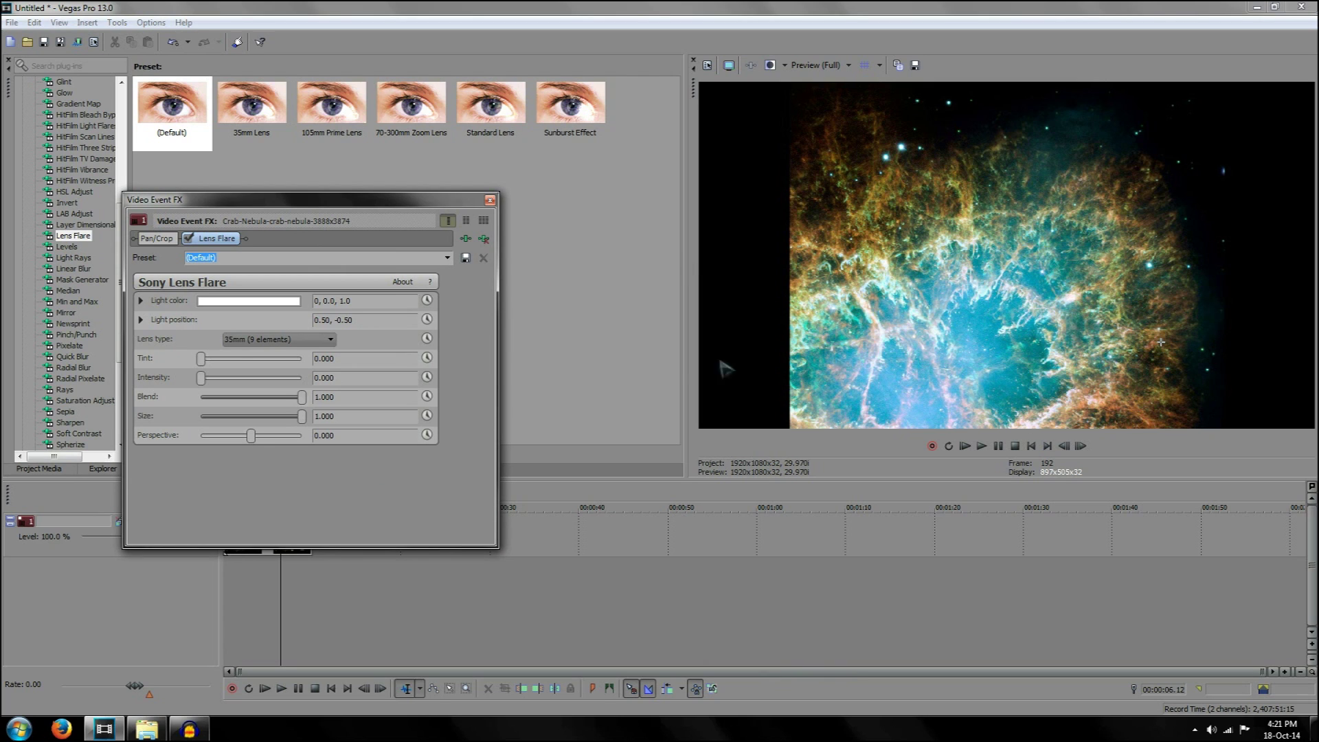
Step: Raise Lens Flare intensity to 0.490 and place its light at -0.88, -0.86
left_click_drag(201, 378, 226, 378)
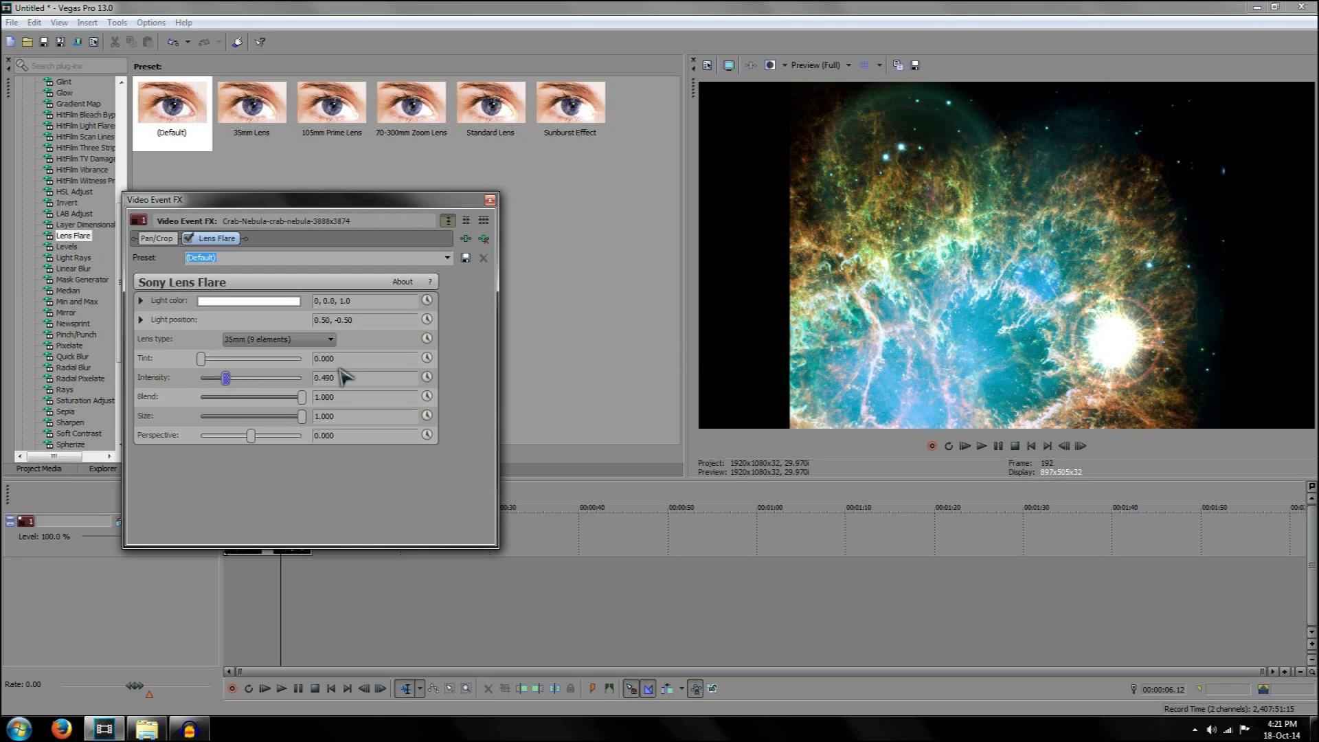
left_click(1164, 351)
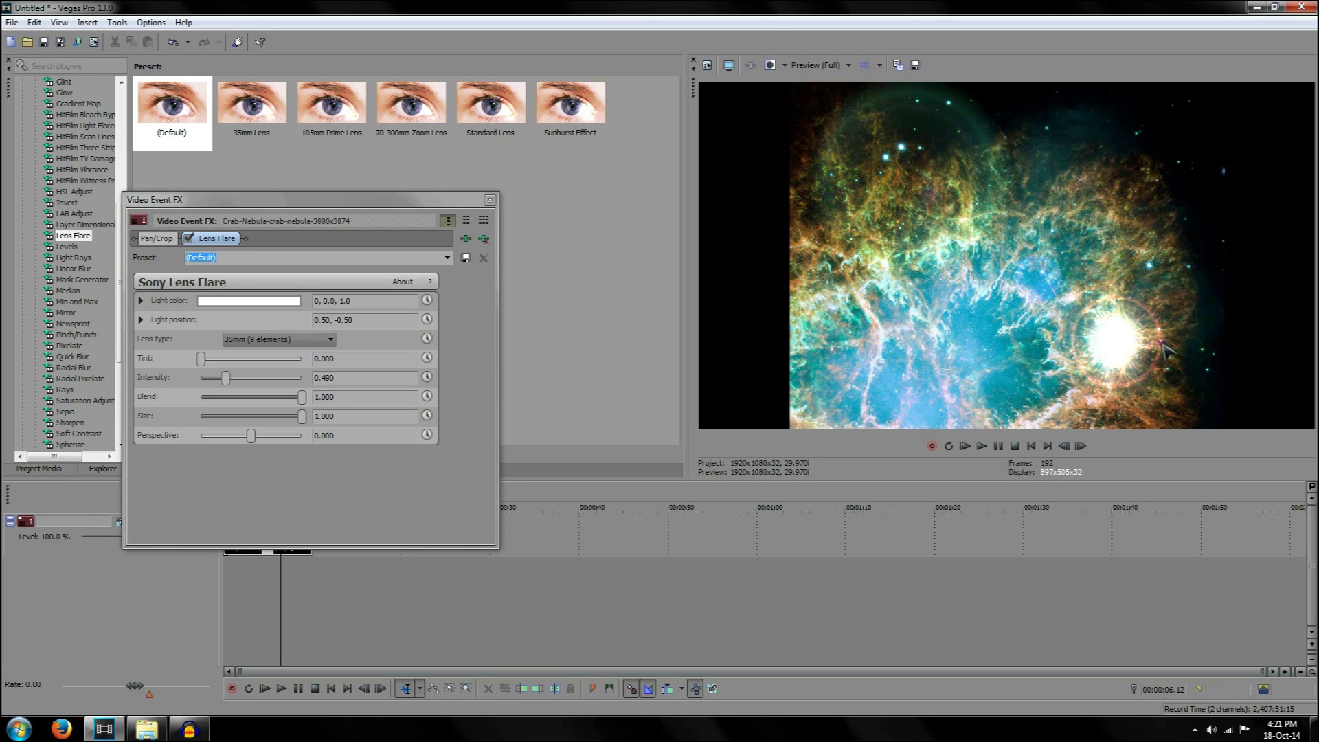
left_click_drag(1161, 347, 734, 405)
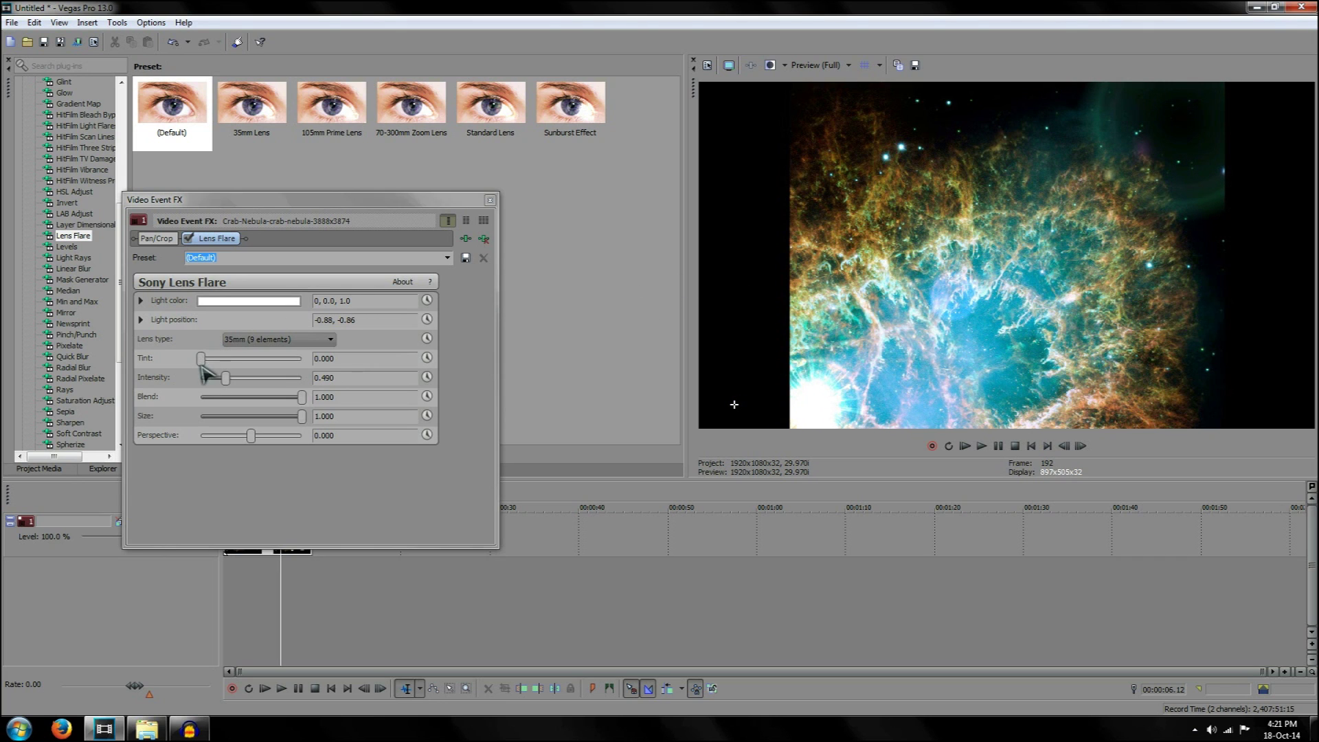
Step: Try Tint and the 105mm, 70-300mm and Sunburst lens types, then return to 35mm
mouse_move(203, 364)
left_mouse_down()
mouse_move(274, 362)
mouse_move(199, 368)
left_mouse_up()
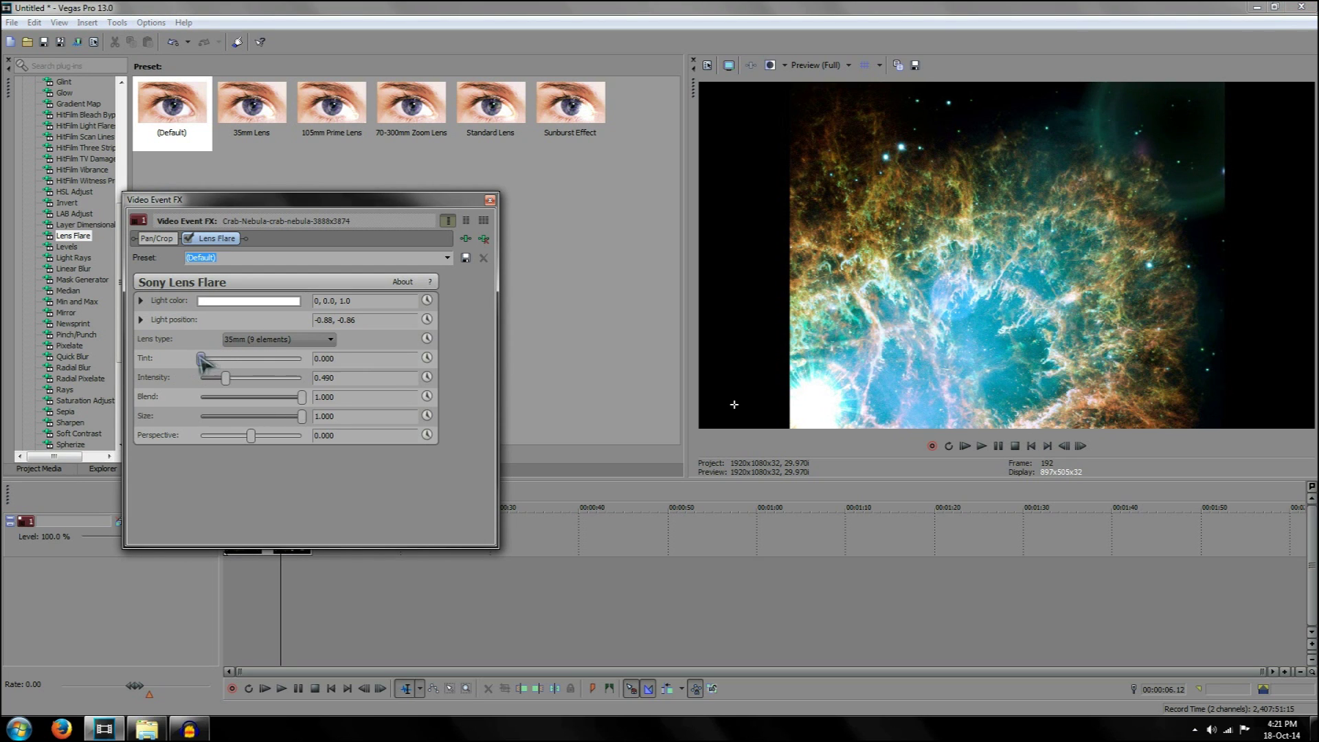
left_click(266, 340)
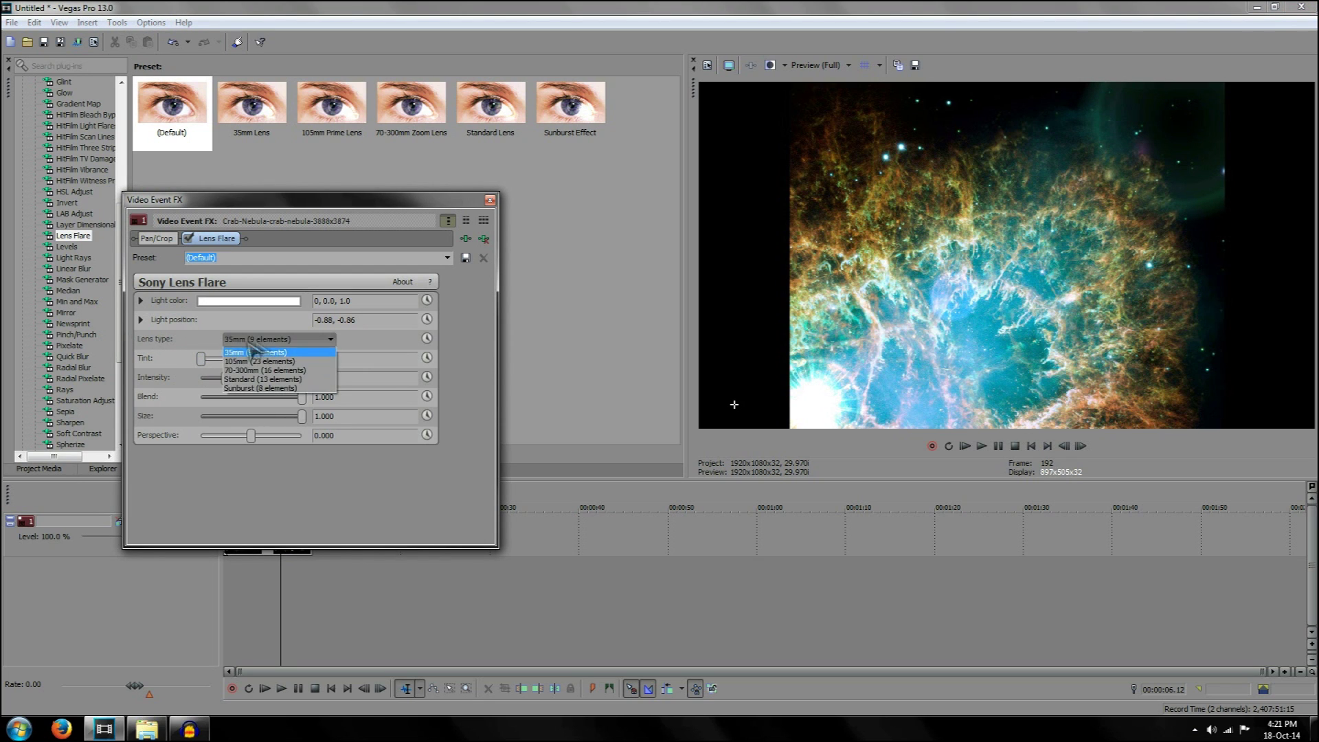
left_click(274, 362)
left_click(268, 339)
left_click(258, 371)
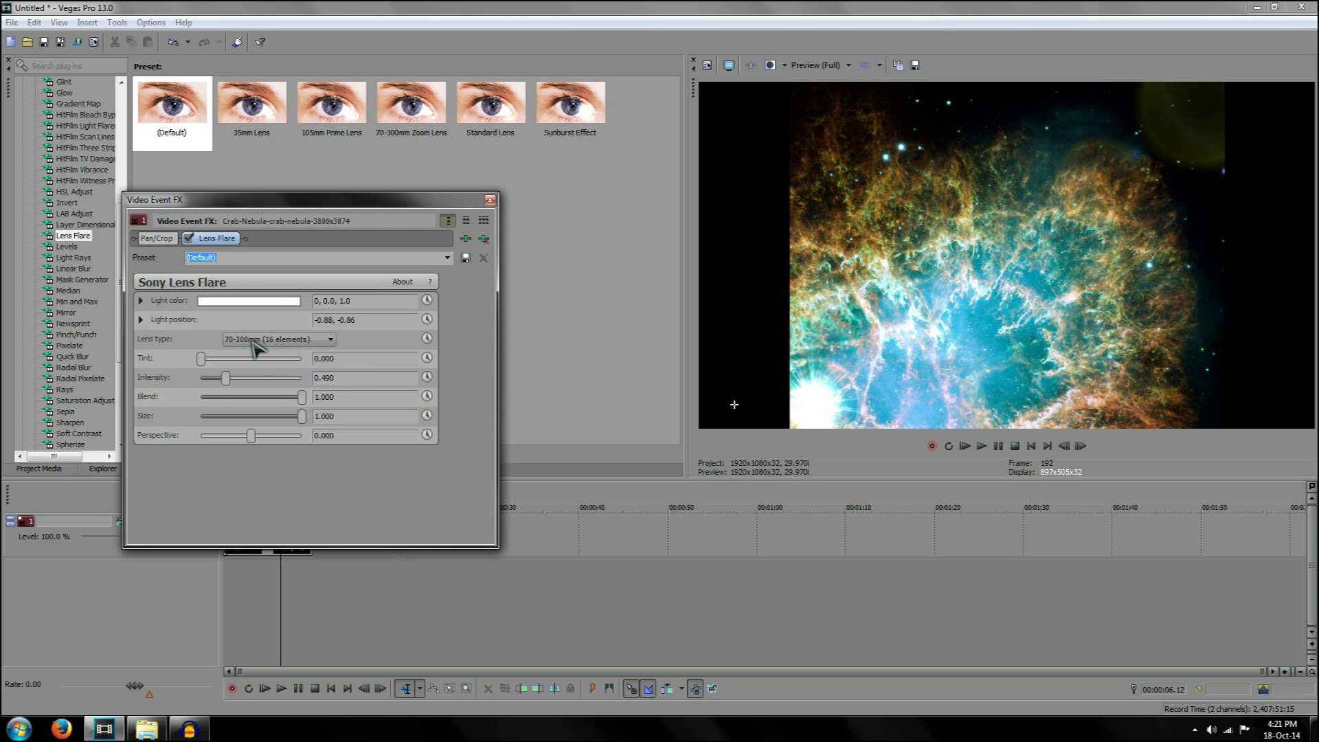
left_click(252, 340)
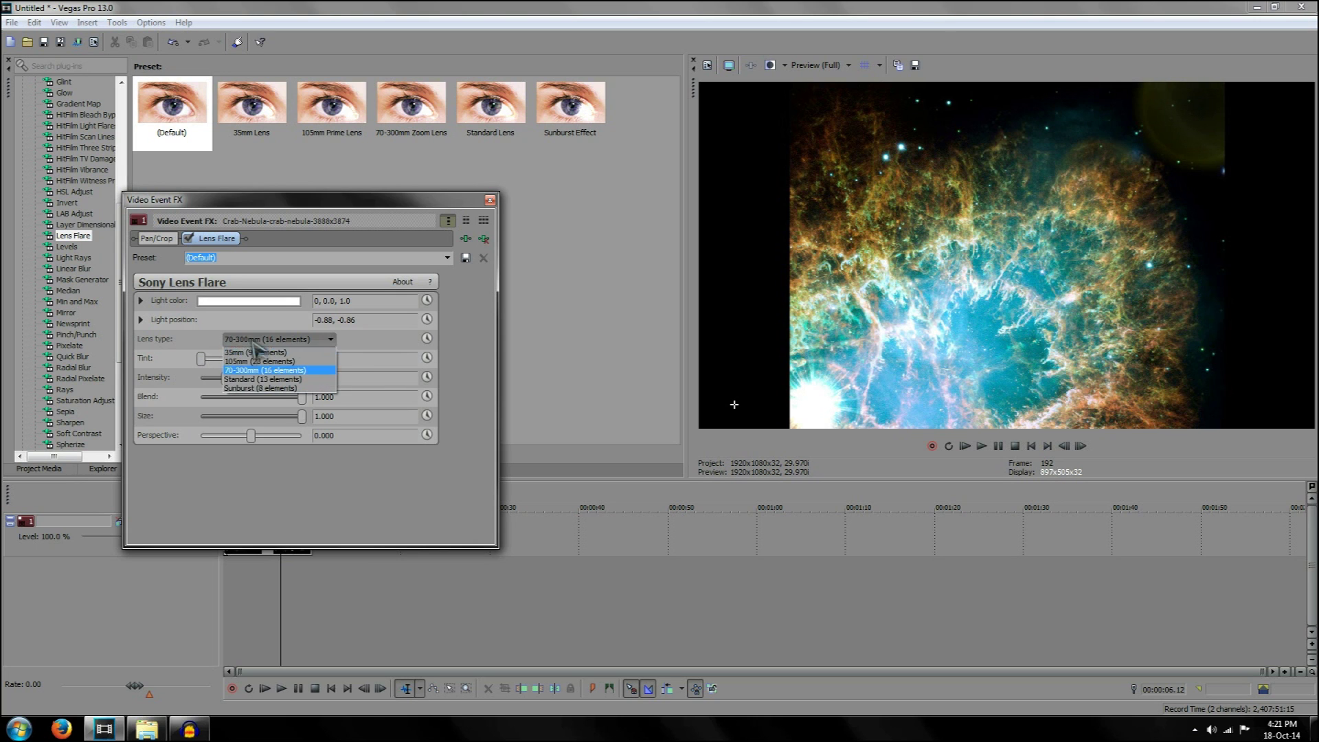
left_click(247, 388)
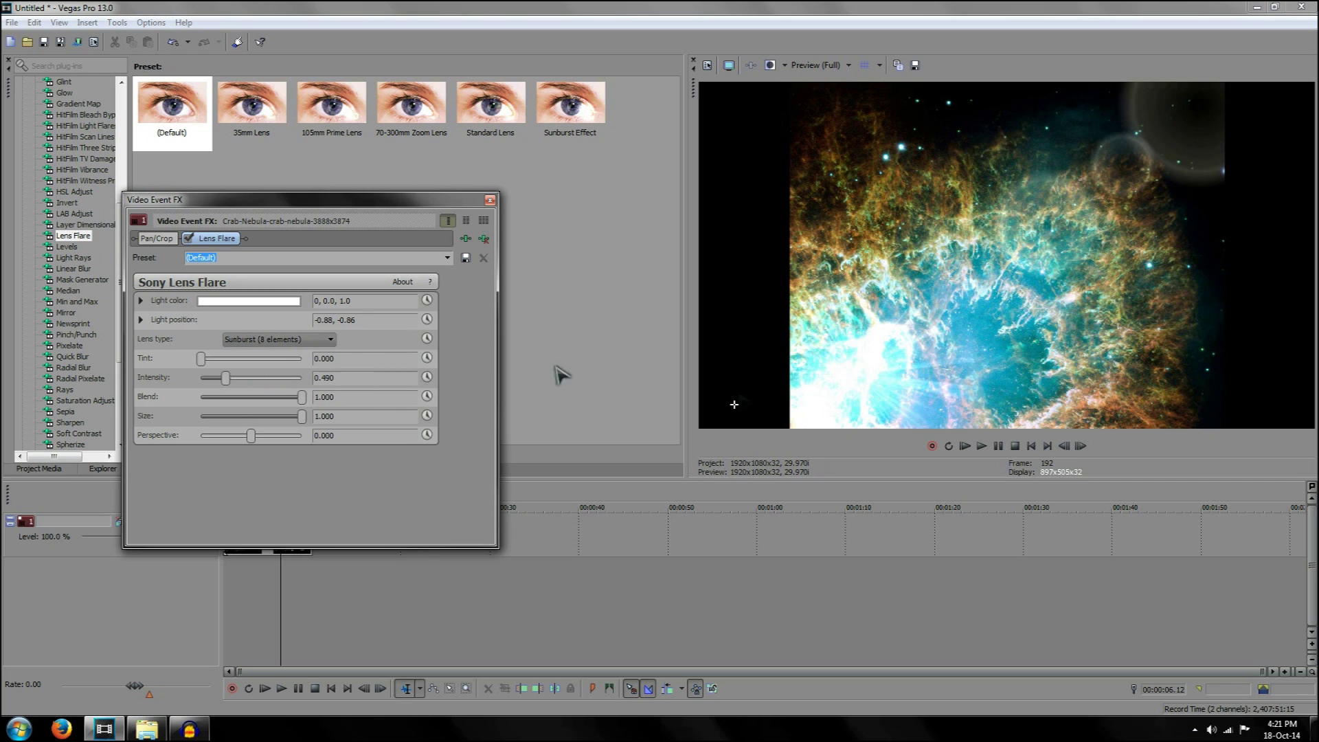
left_click(313, 340)
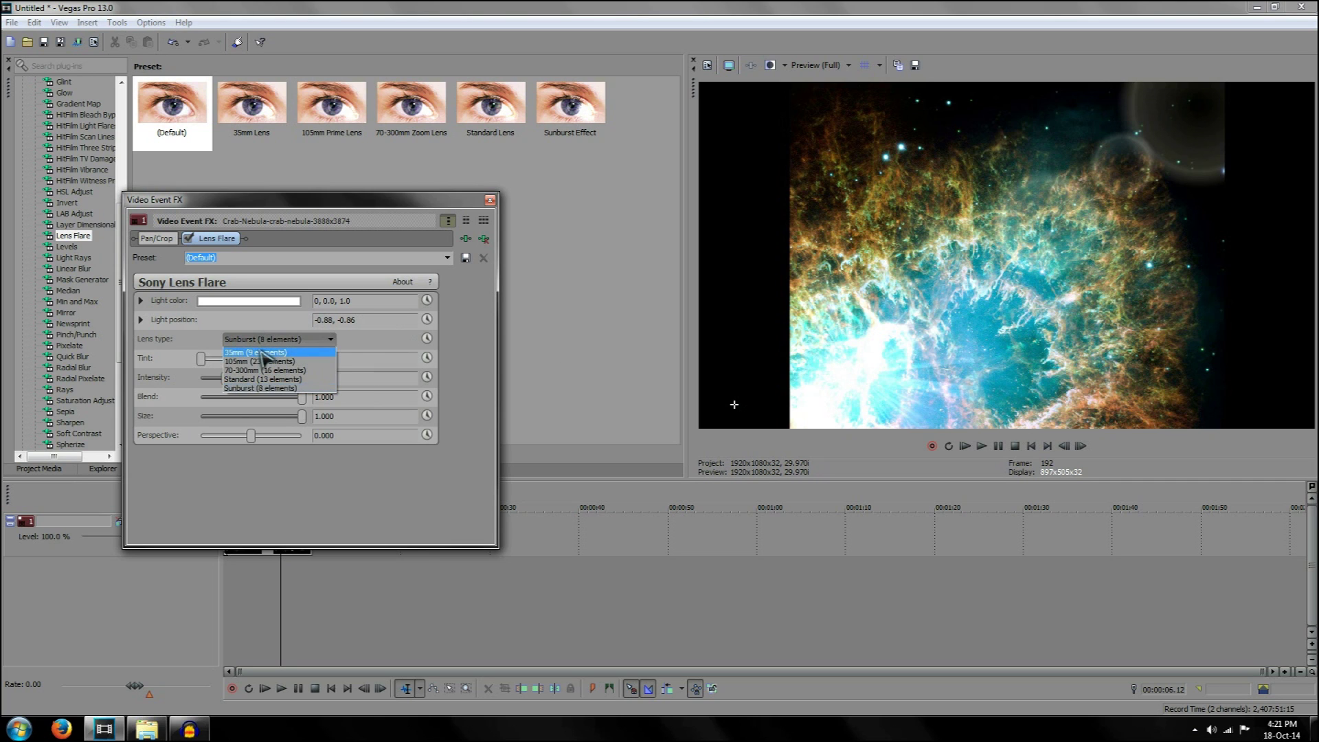
left_click(264, 353)
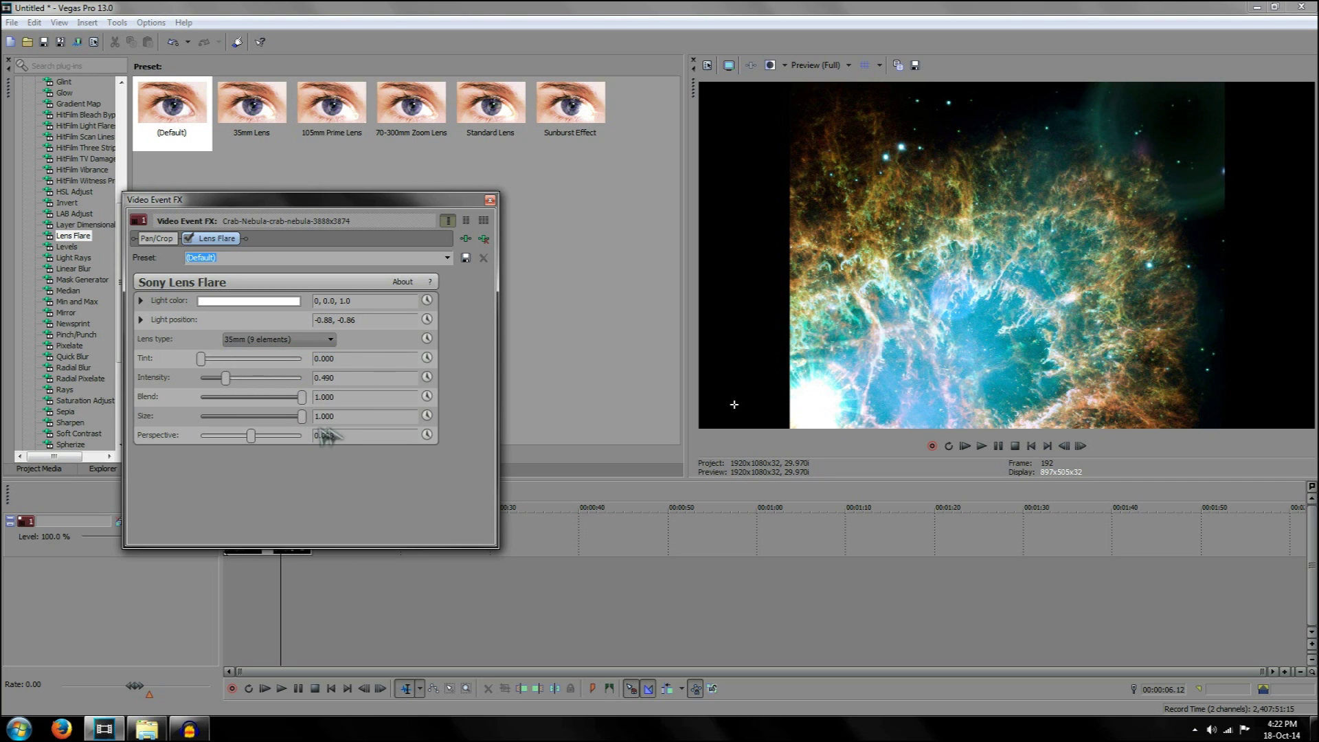
Step: Keep the flare size at 1.000 and set its perspective to -0.197
mouse_move(302, 422)
left_mouse_down()
mouse_move(203, 420)
mouse_move(303, 419)
left_mouse_up()
mouse_move(250, 440)
left_mouse_down()
mouse_move(365, 442)
mouse_move(267, 441)
left_mouse_up()
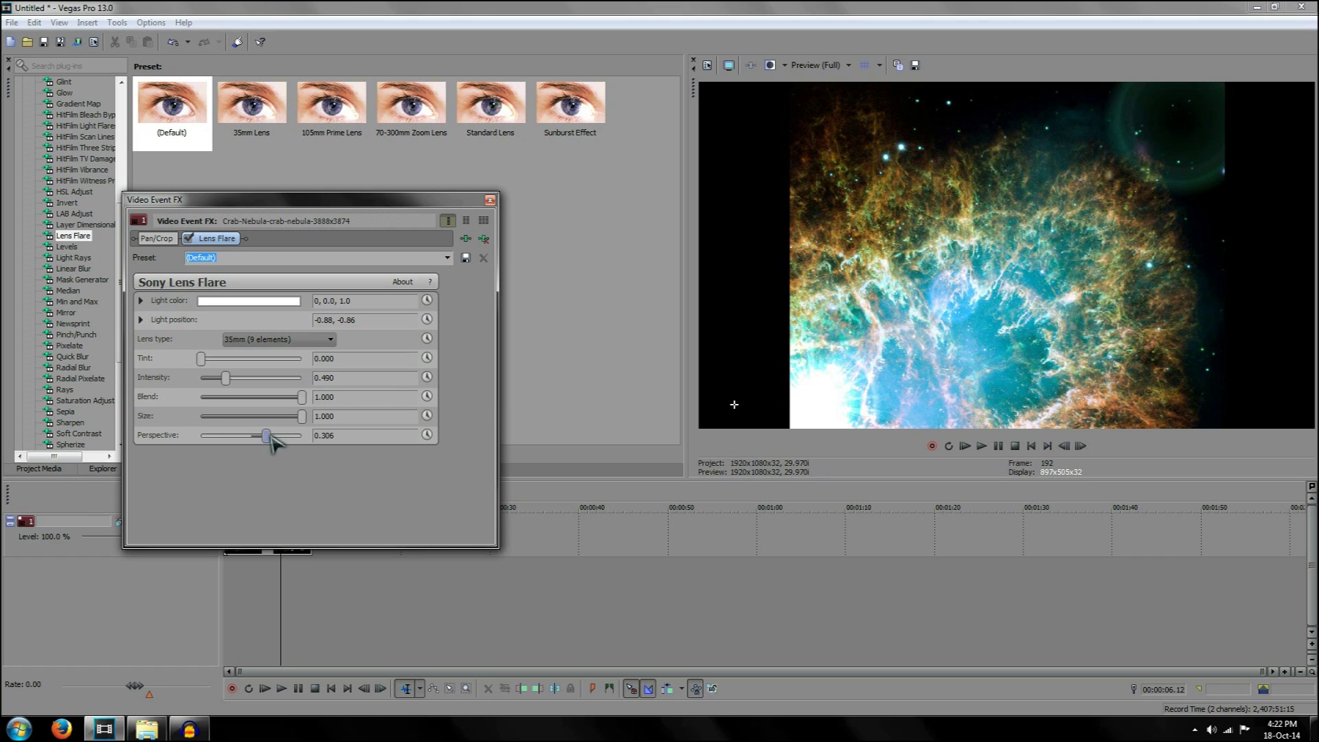
mouse_move(271, 440)
left_mouse_down()
mouse_move(172, 437)
mouse_move(250, 443)
left_mouse_up()
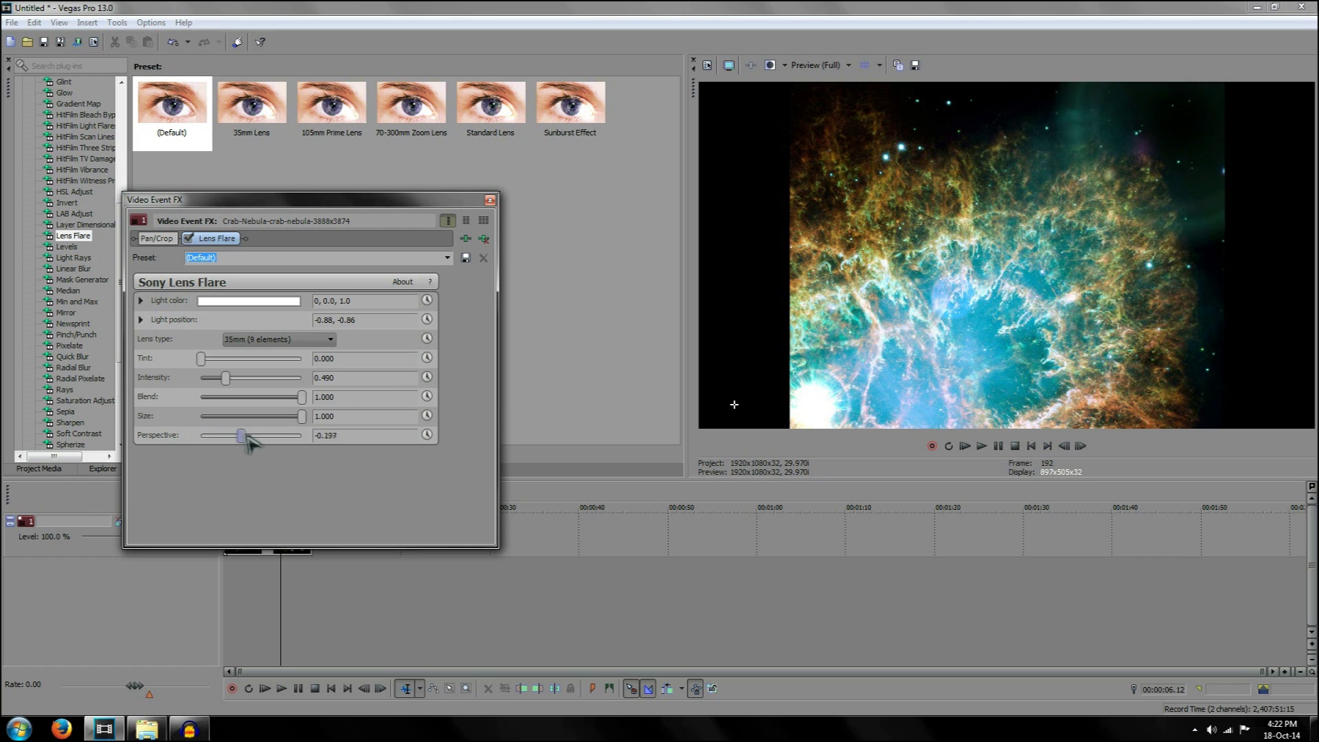
Step: Tint the flare light blue with an animated Tint, then remove the Lens Flare plug-in
left_click(237, 301)
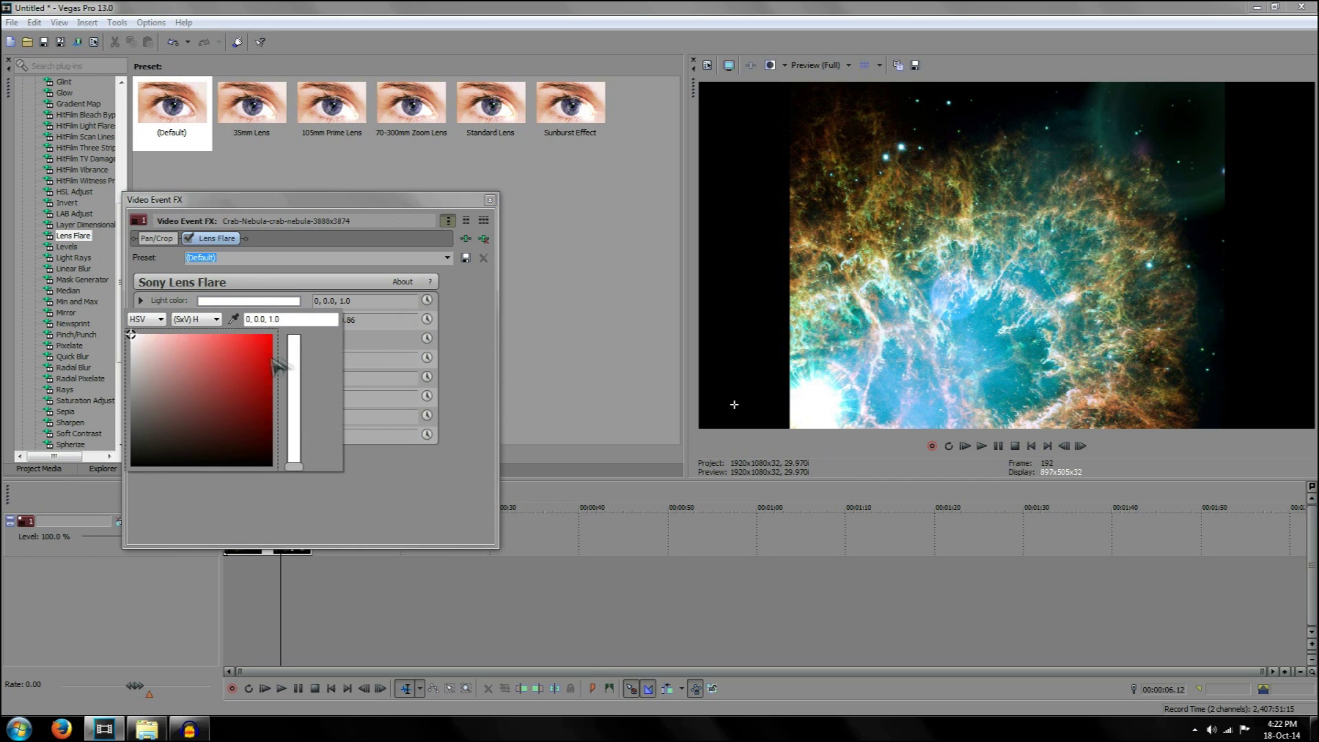
left_click_drag(275, 364, 278, 341)
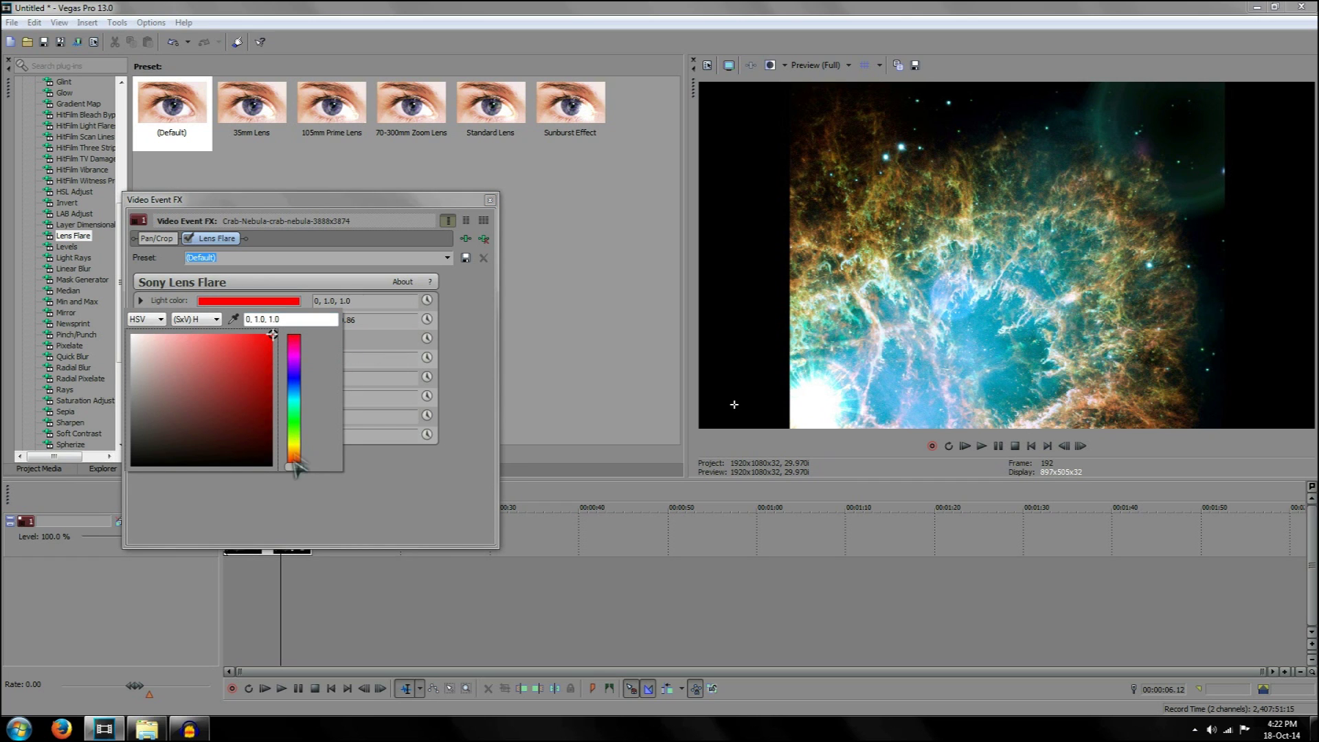
left_click_drag(295, 467, 295, 378)
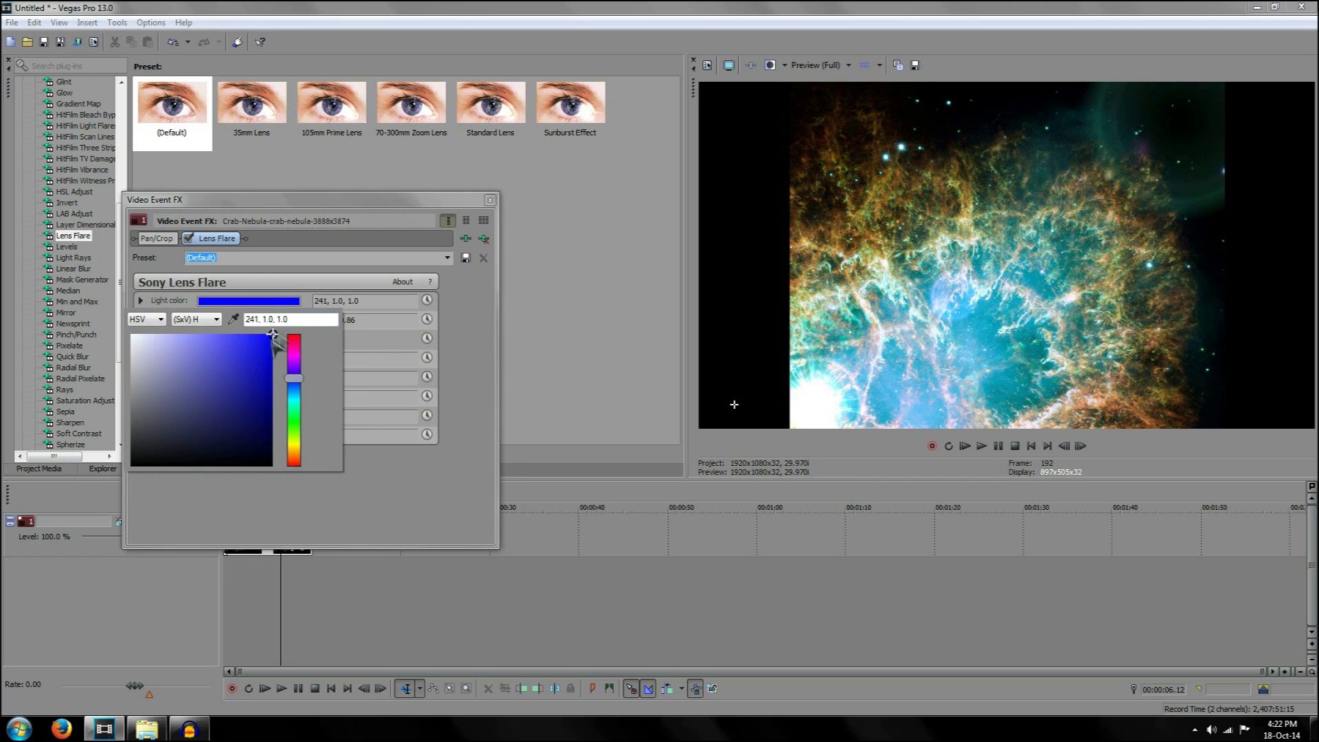
left_click(427, 358)
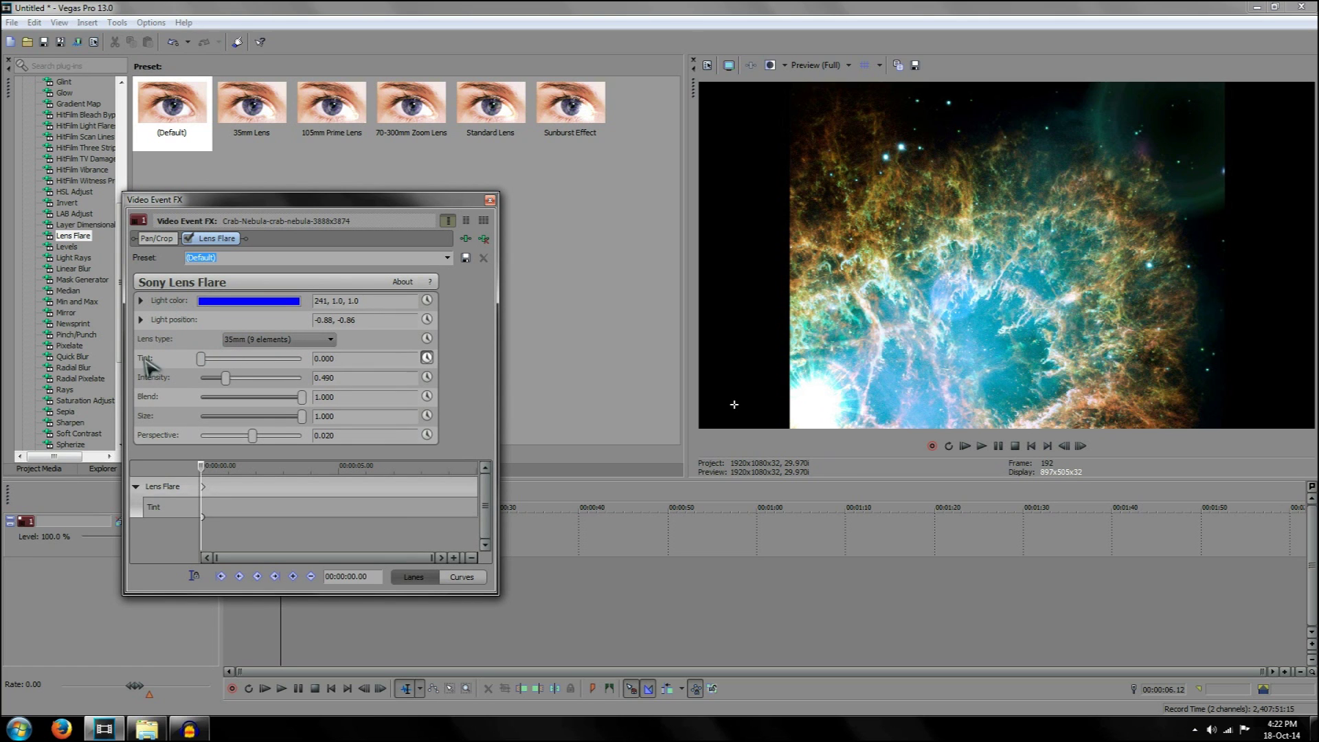
left_click_drag(201, 358, 294, 360)
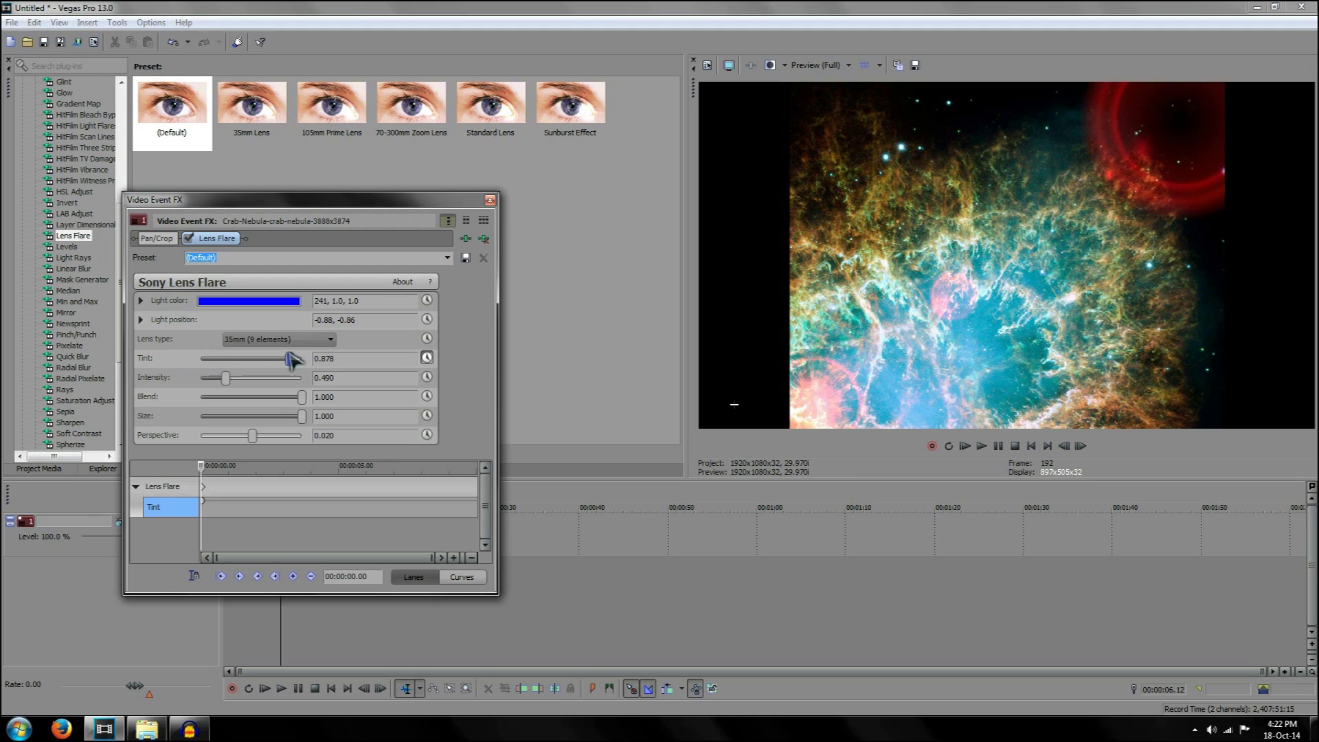
left_click(484, 239)
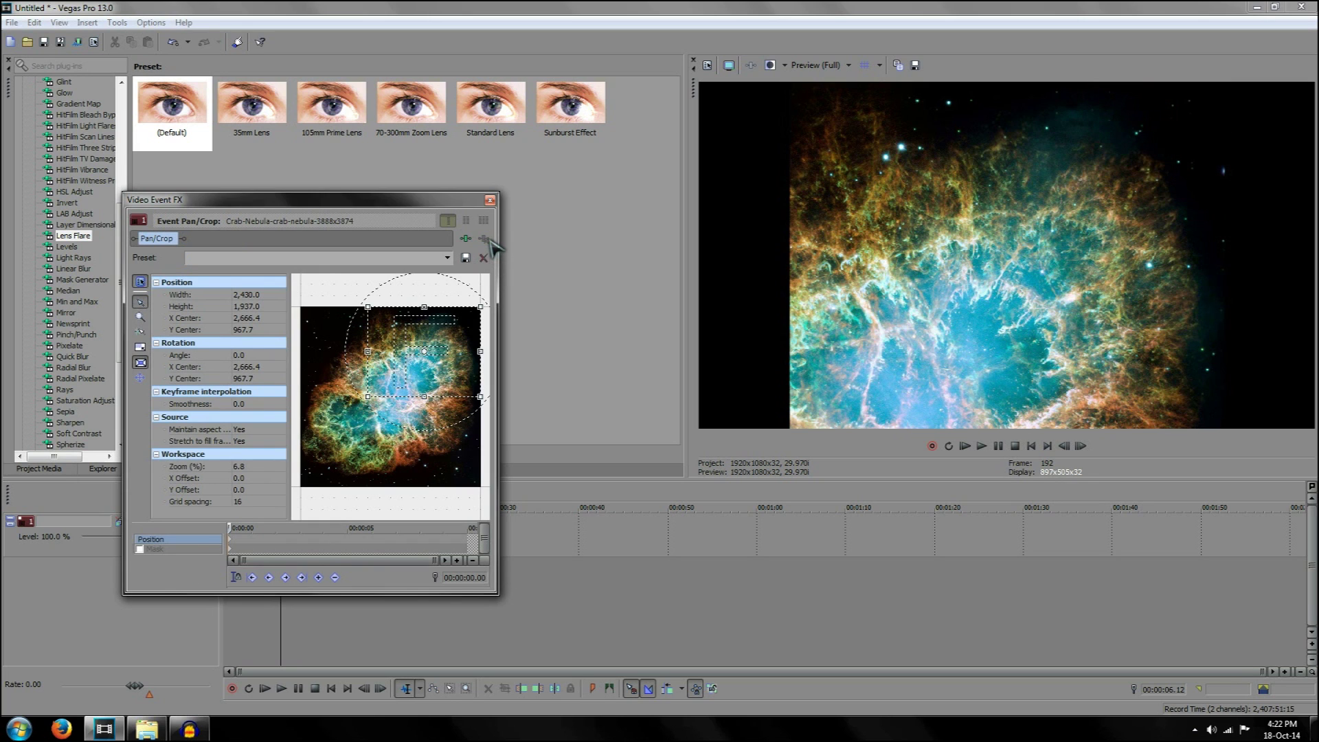
Step: Apply the Default HitFilm Light Flares preset to the nebula clip
left_click(491, 201)
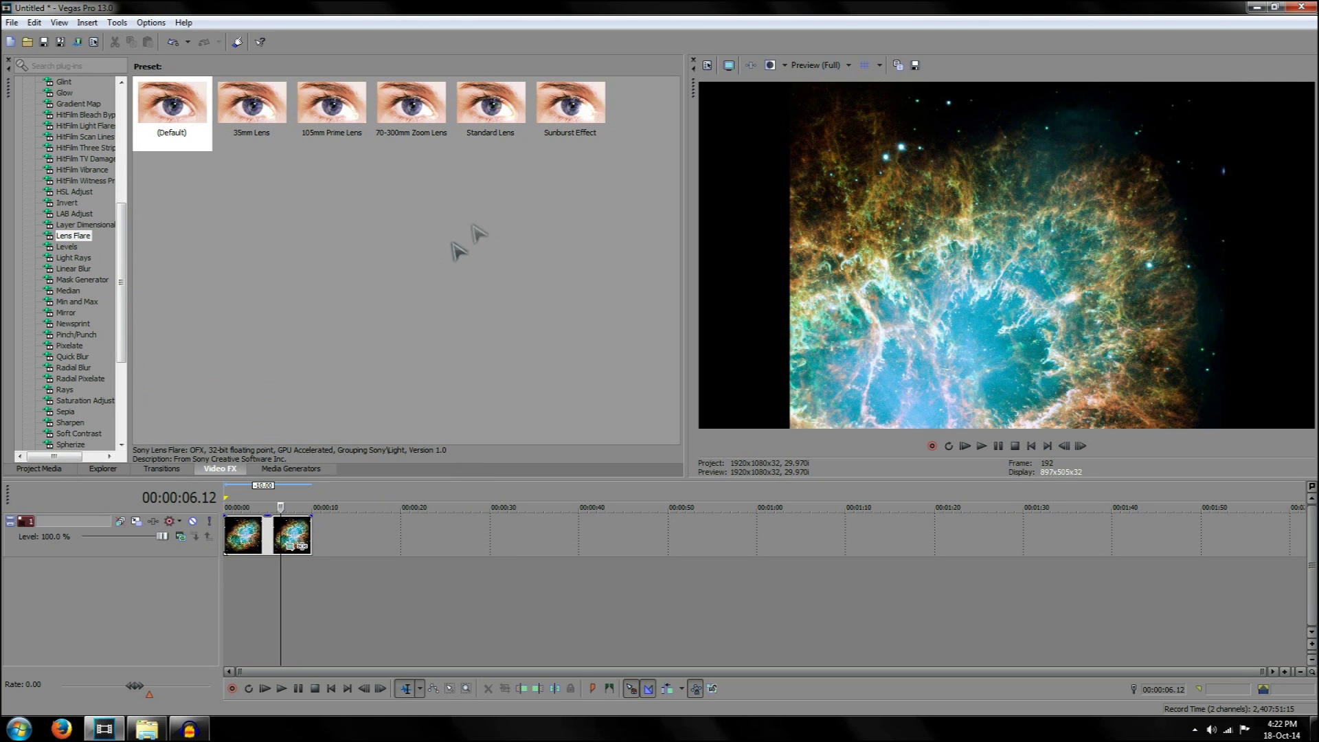
scroll(85, 296, "up", 2)
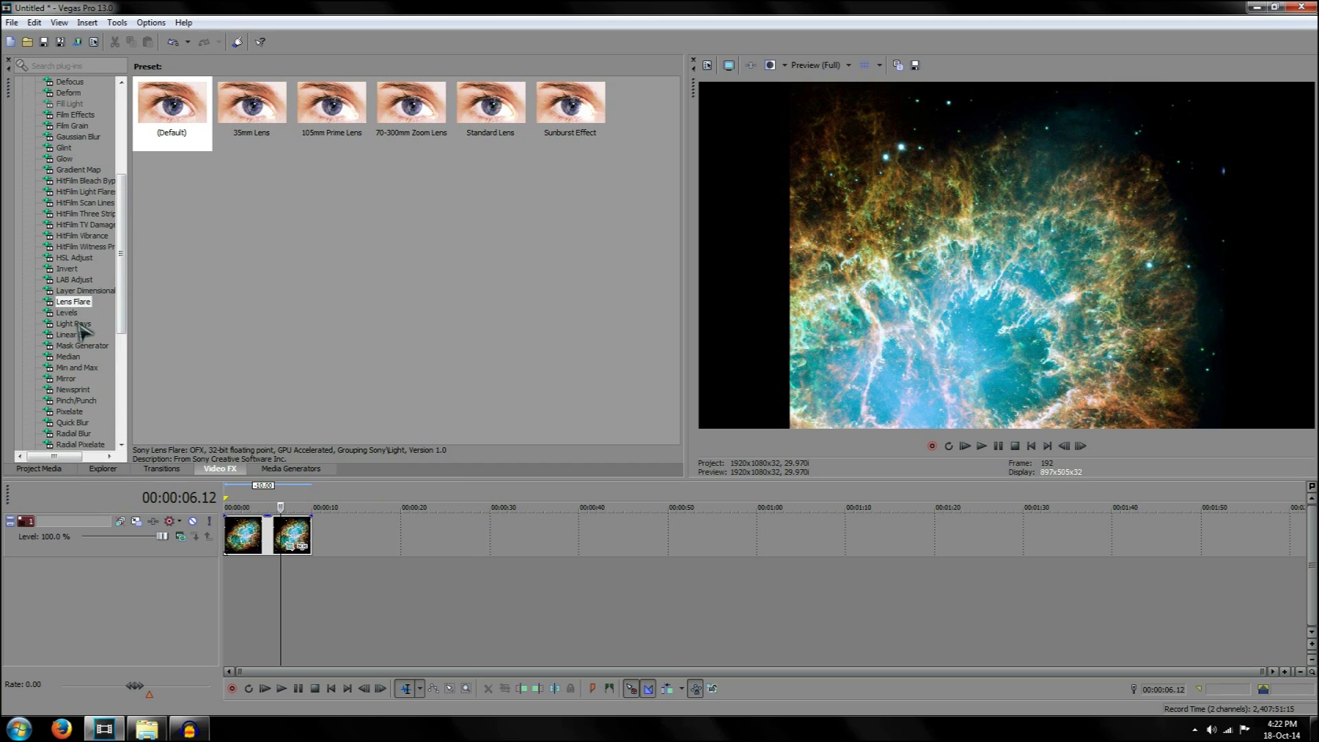
left_click(95, 193)
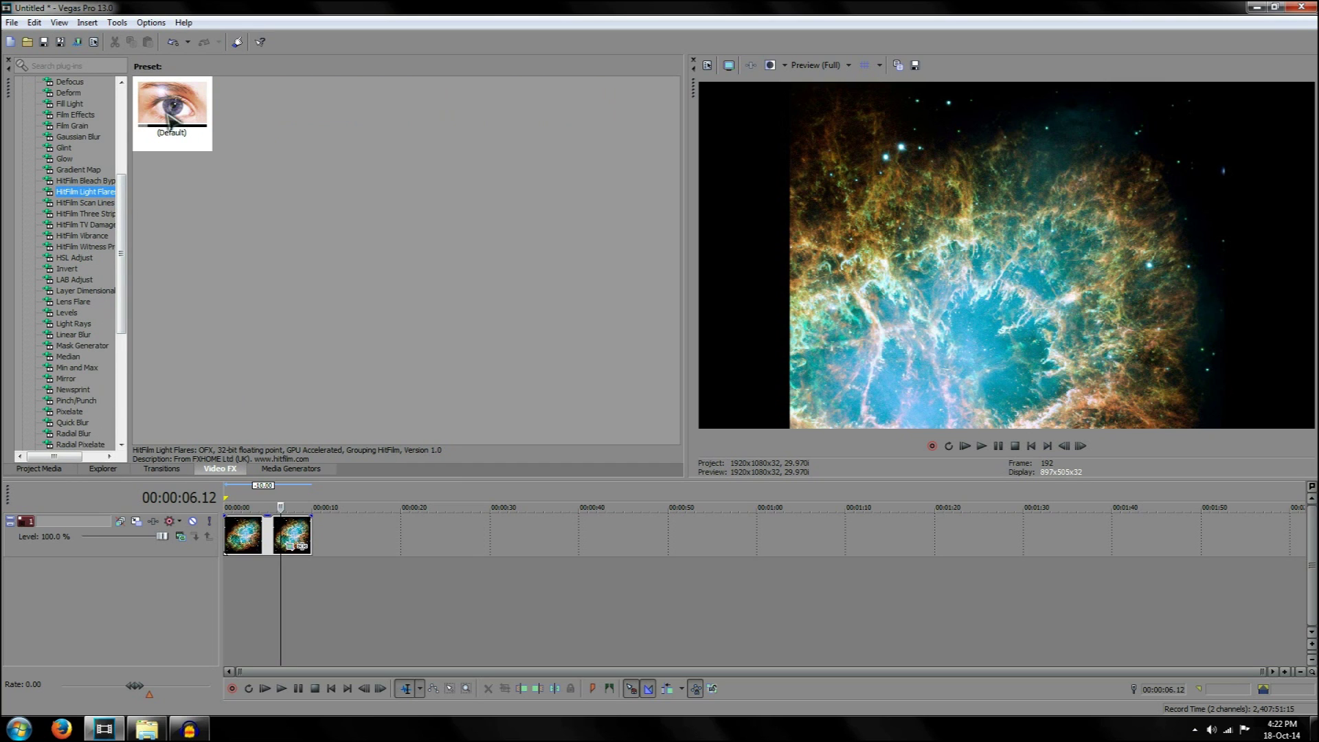
left_click_drag(168, 103, 274, 542)
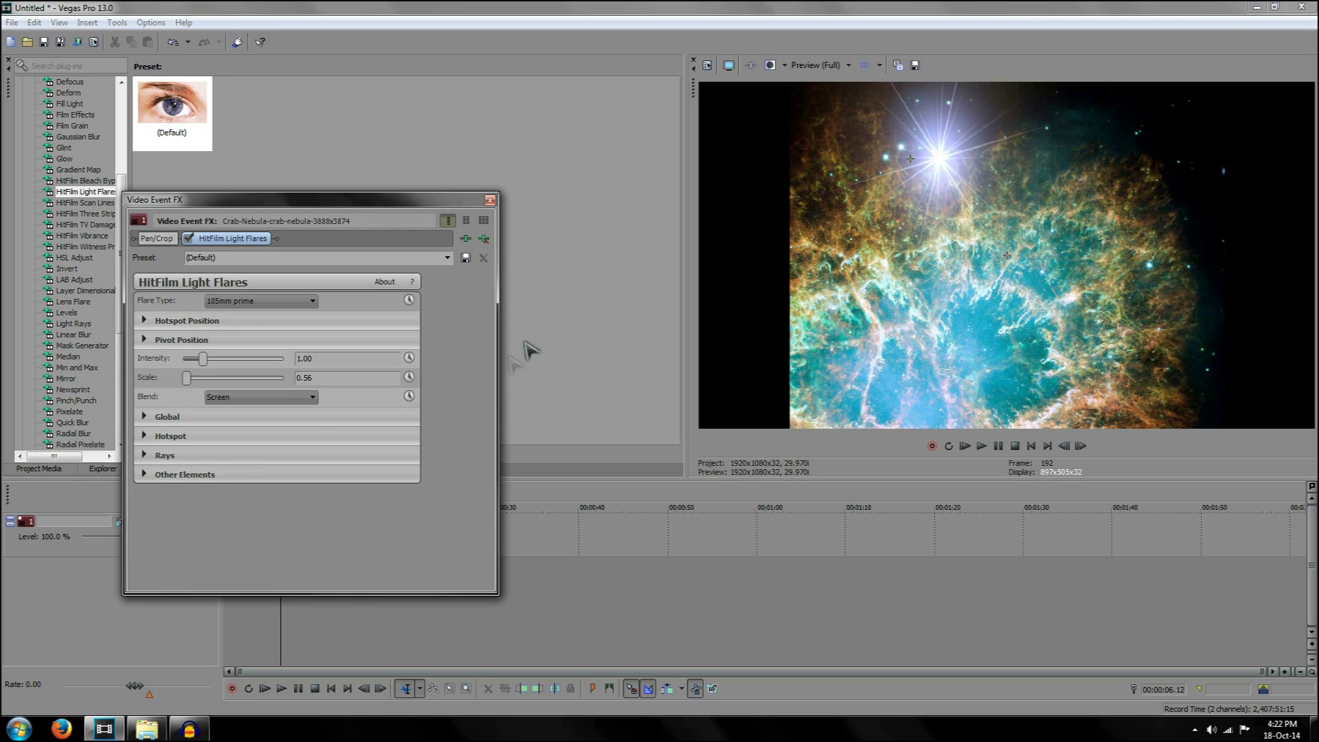
Step: Move the 105mm prime flare to the image's lower-left edge
left_click(910, 162)
left_click_drag(910, 162, 835, 316)
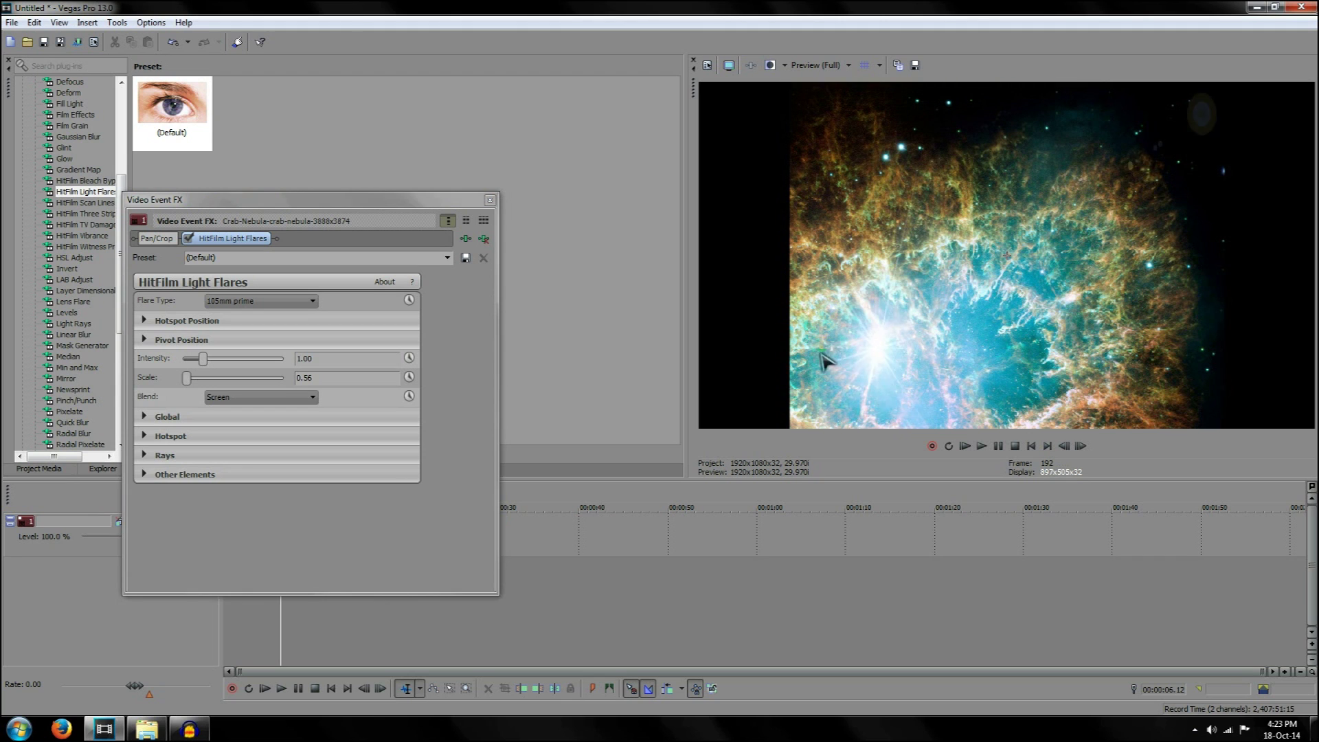
left_click_drag(824, 361, 740, 421)
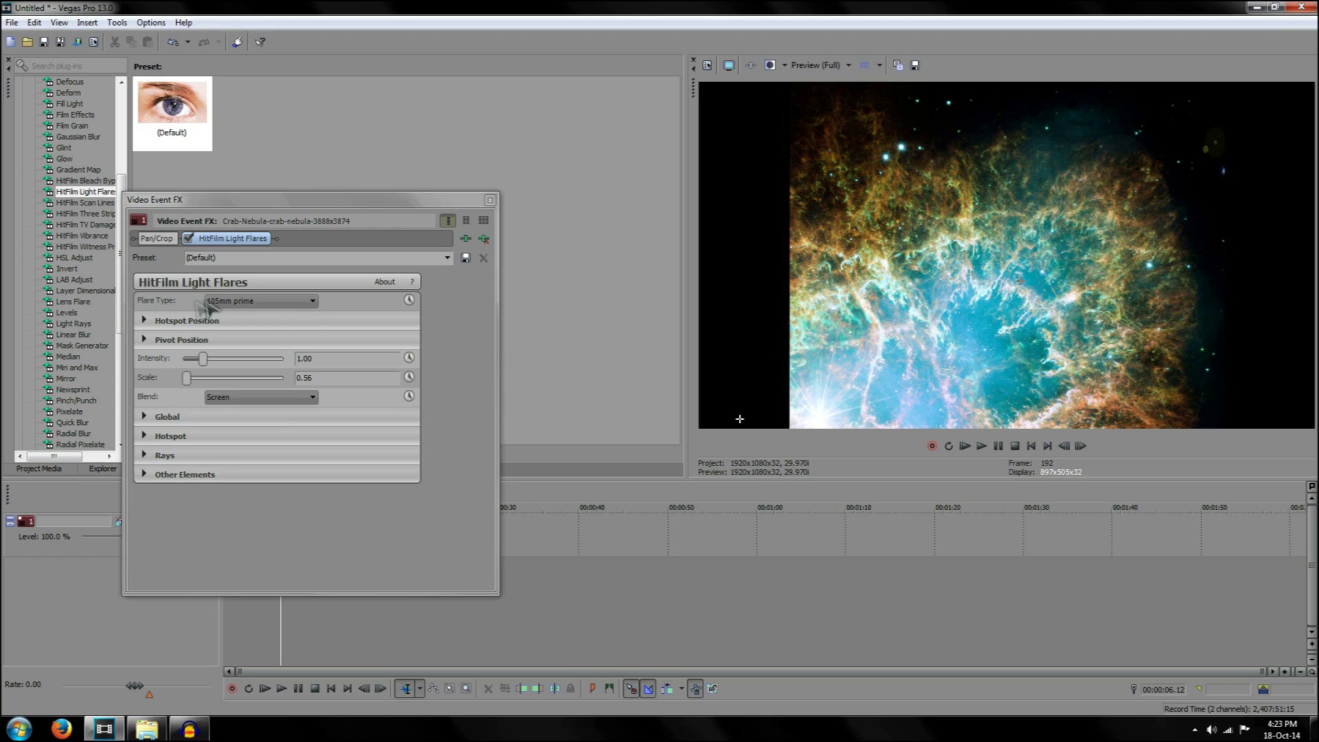
left_click(220, 301)
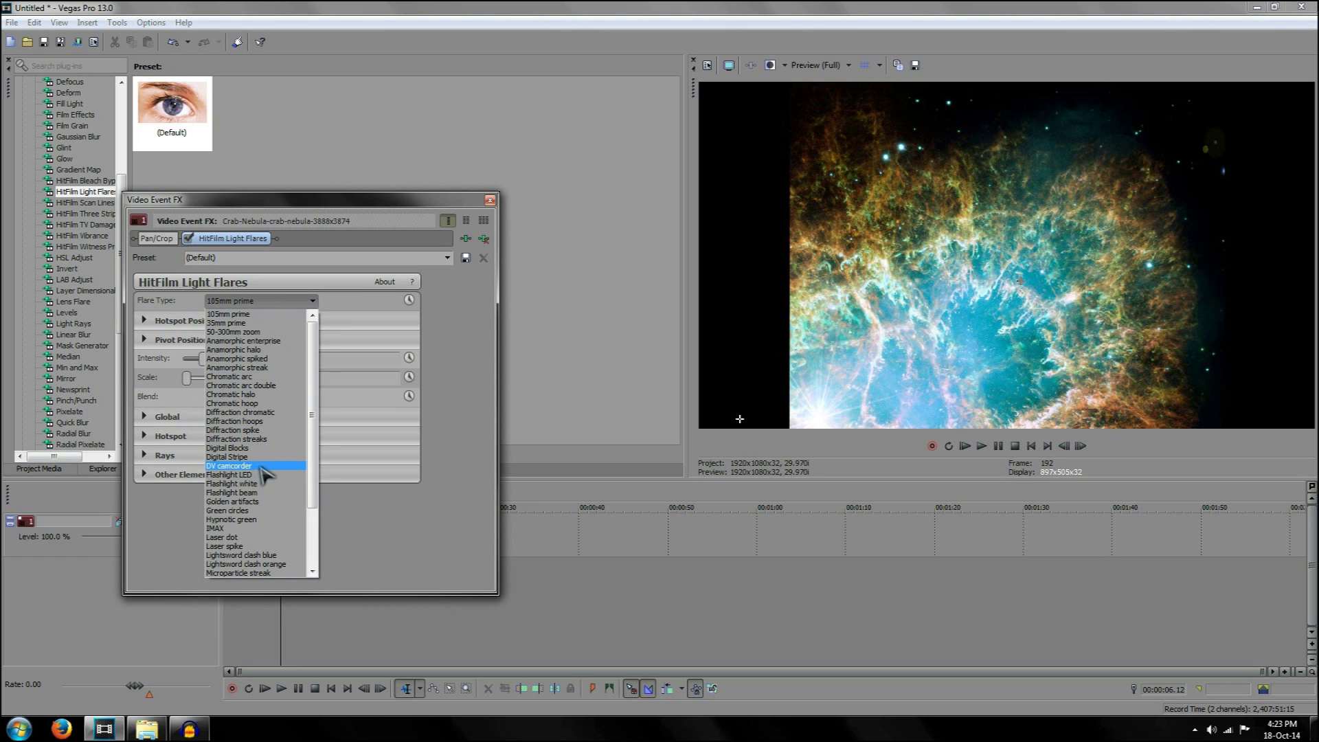
Step: Switch the flare type to Anamorphic enterprise and set the hotspot centre to 0.03, 0.00
left_click_drag(315, 461, 292, 375)
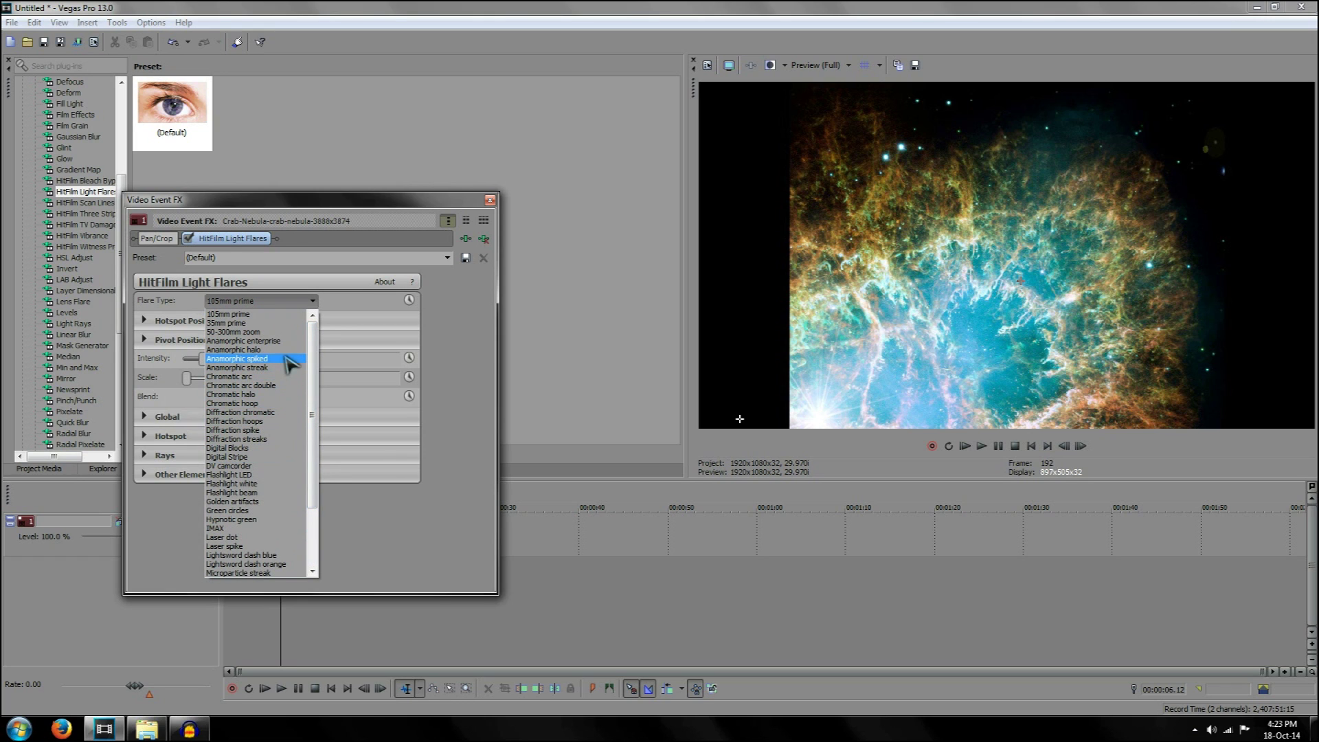
left_click(281, 341)
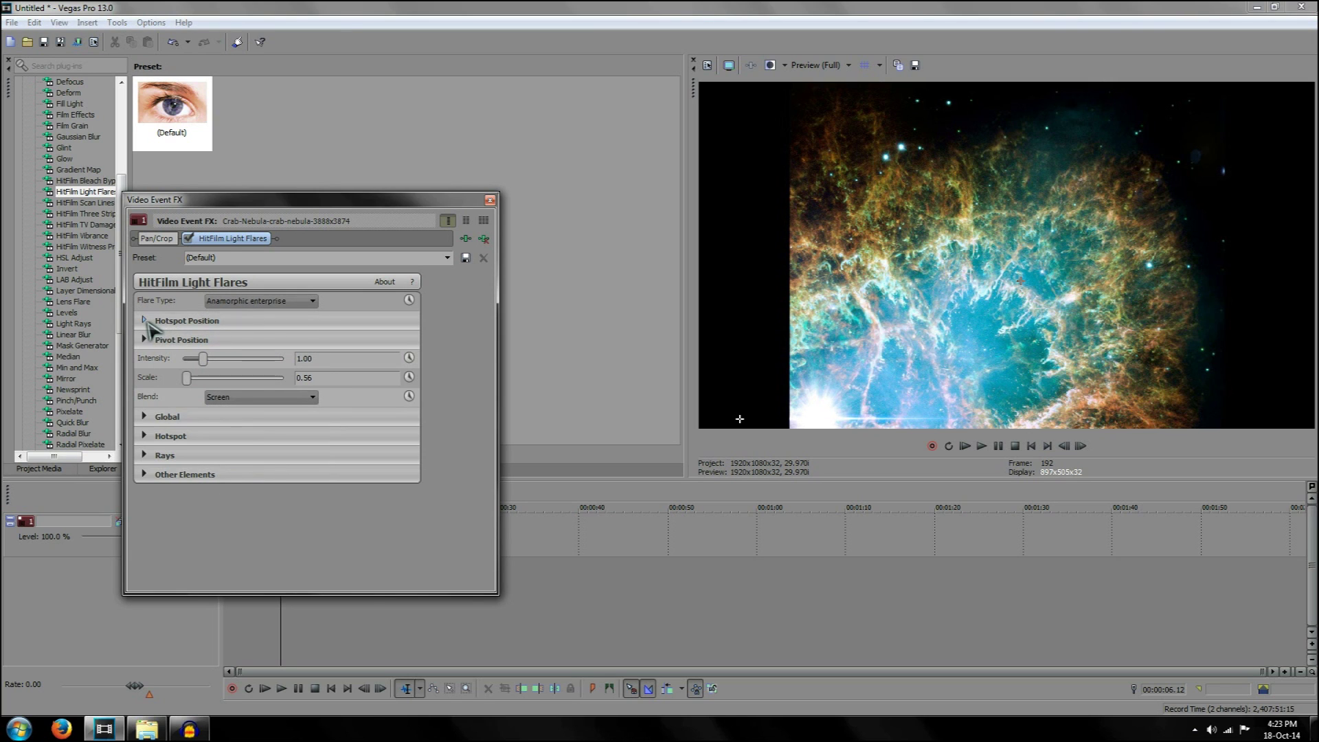
left_click(145, 320)
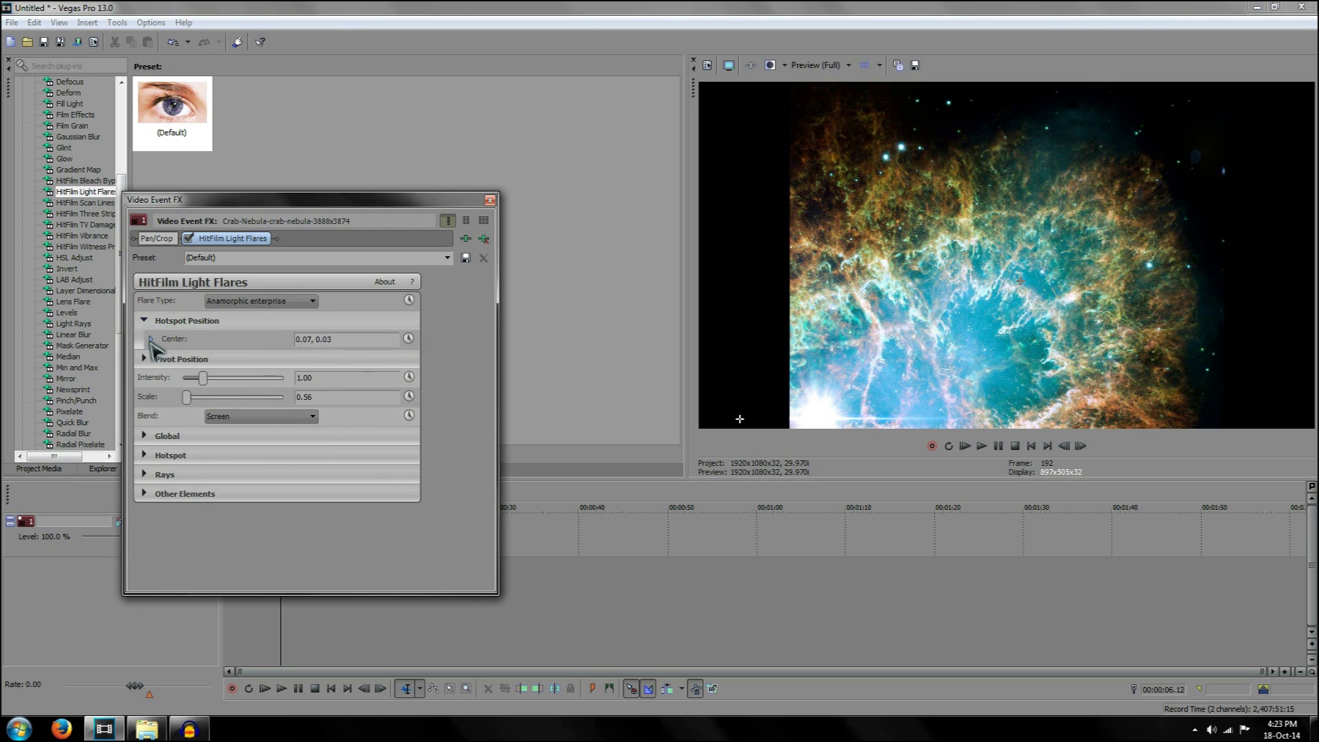
left_click(151, 339)
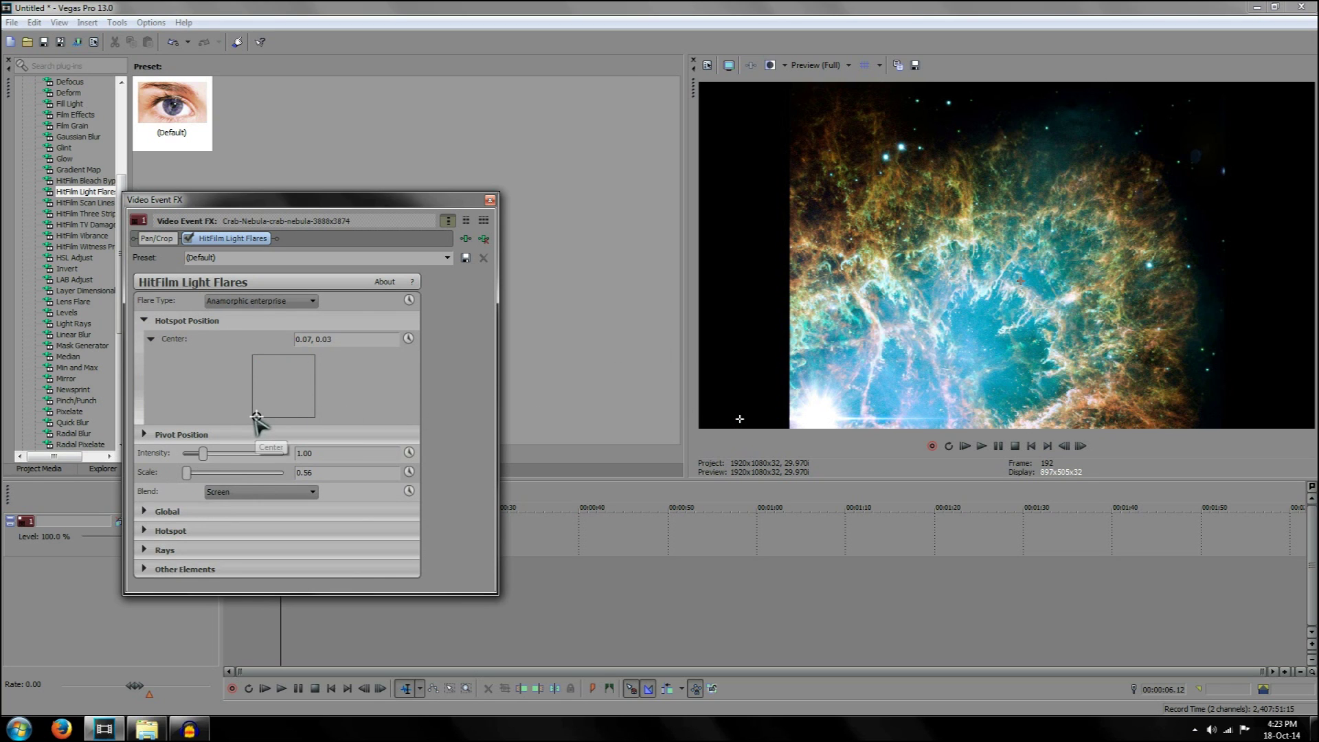
mouse_move(261, 420)
left_mouse_down()
mouse_move(268, 407)
mouse_move(256, 419)
left_mouse_up()
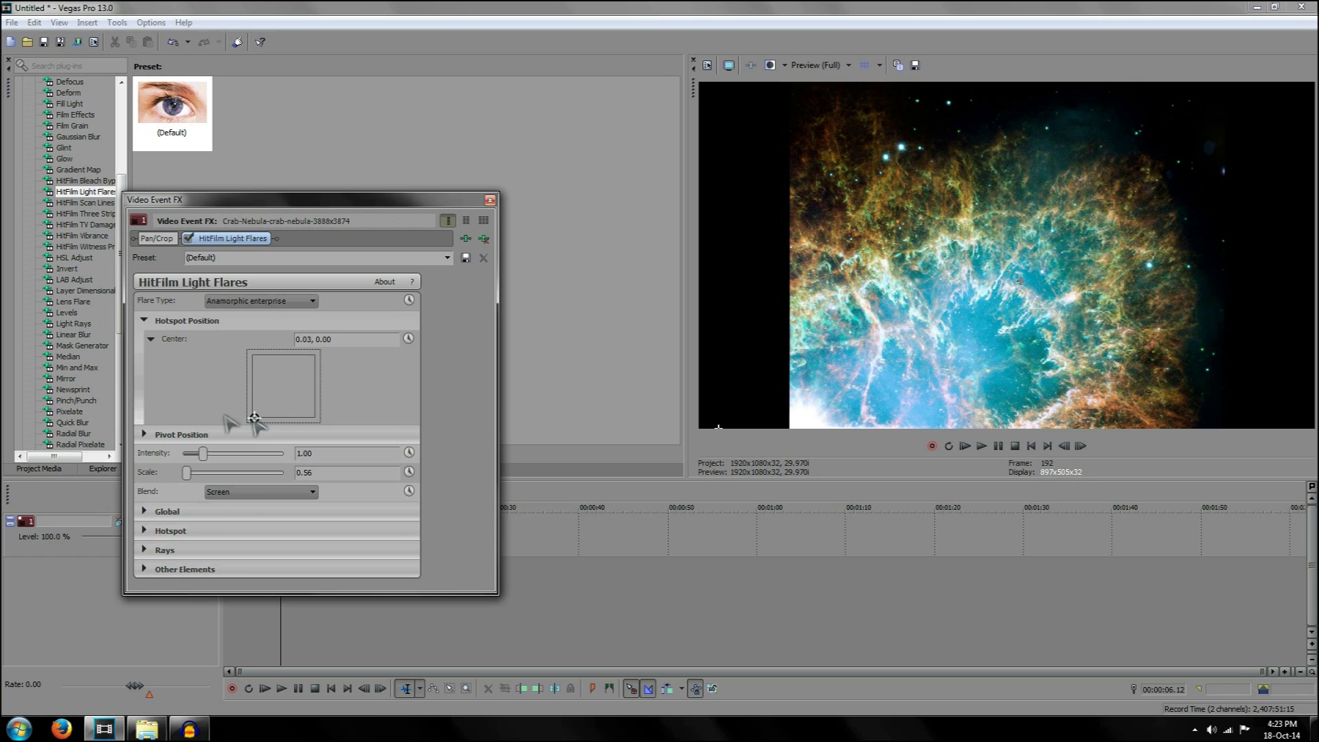
left_click(151, 339)
Step: Set the flare pivot centre to 0.59, 0.58 and collapse the position groups
left_click(145, 359)
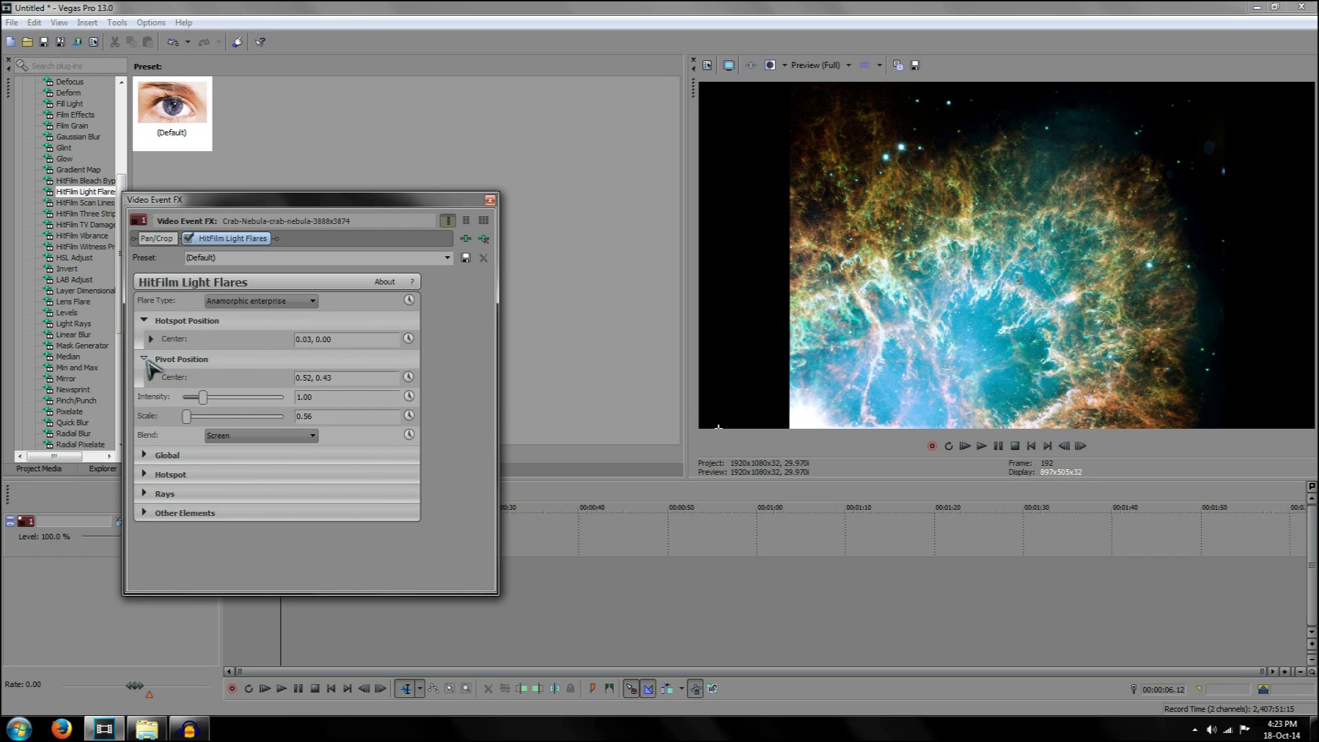
left_click(151, 378)
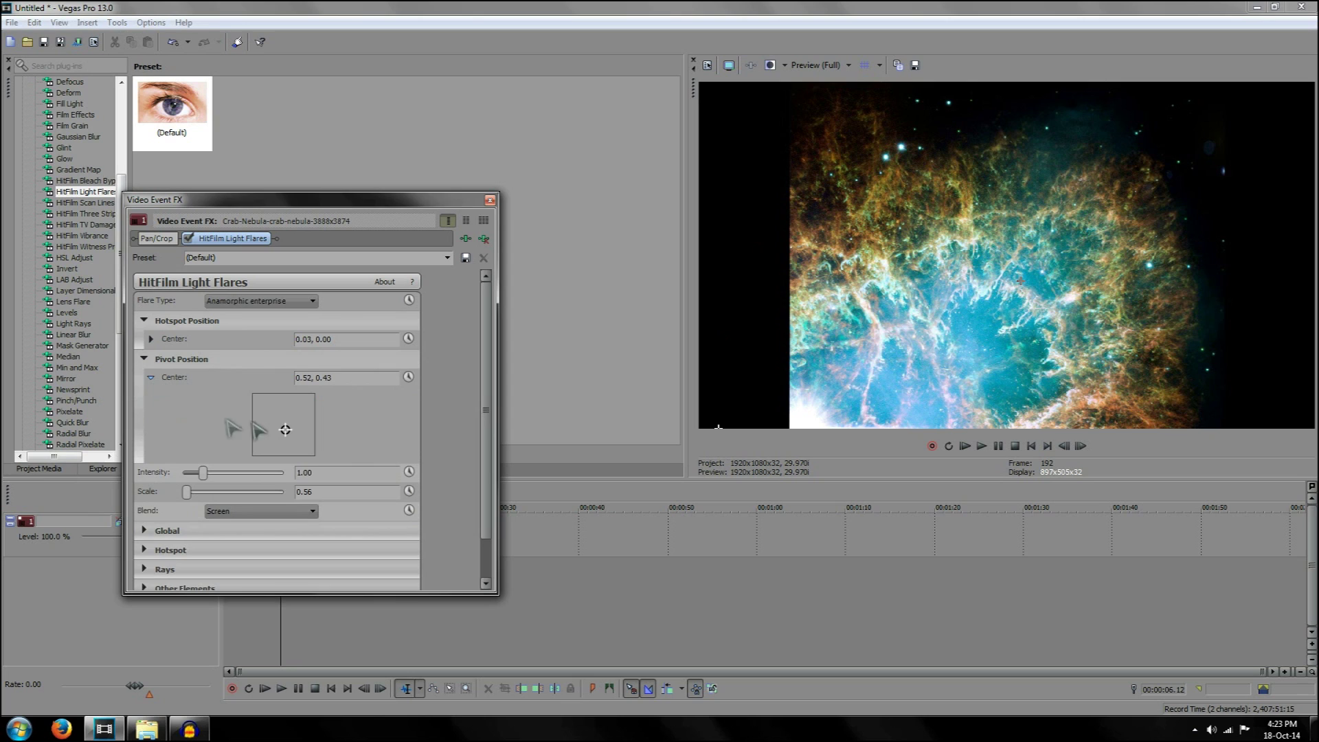
left_click(280, 426)
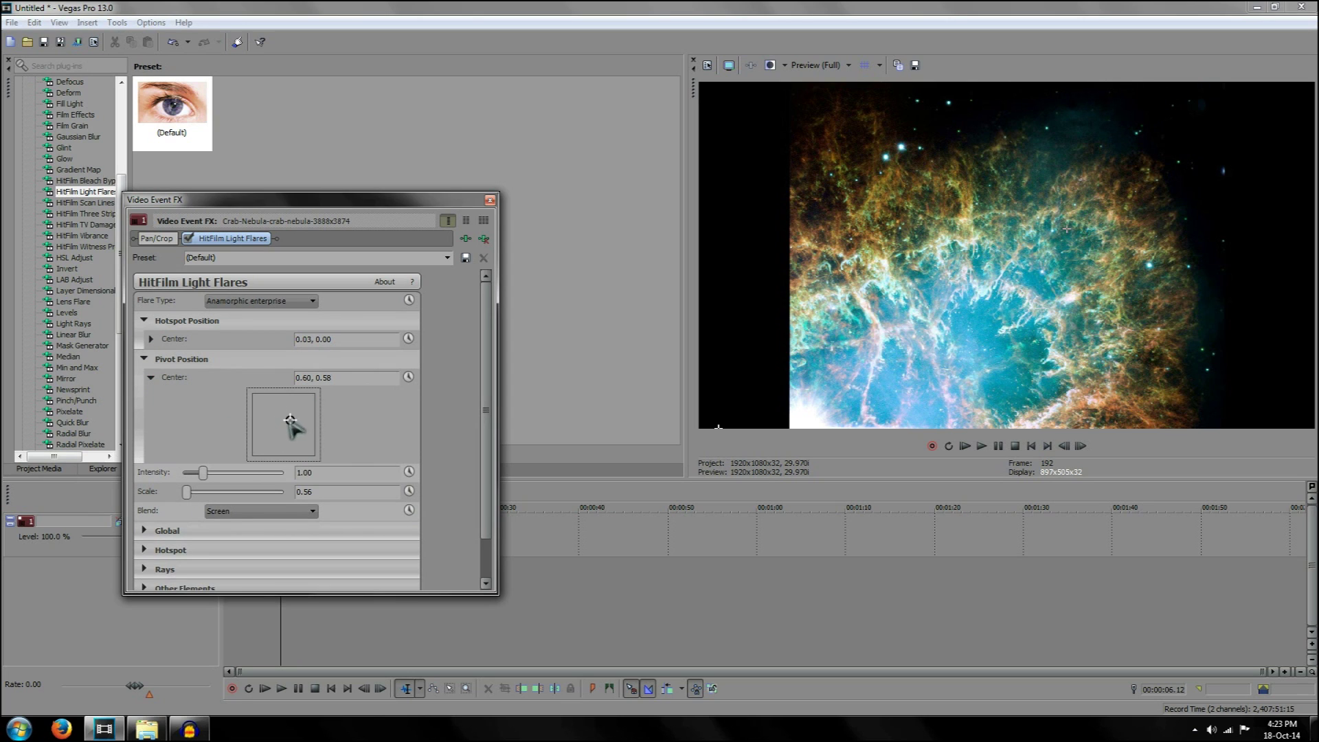
left_click(151, 378)
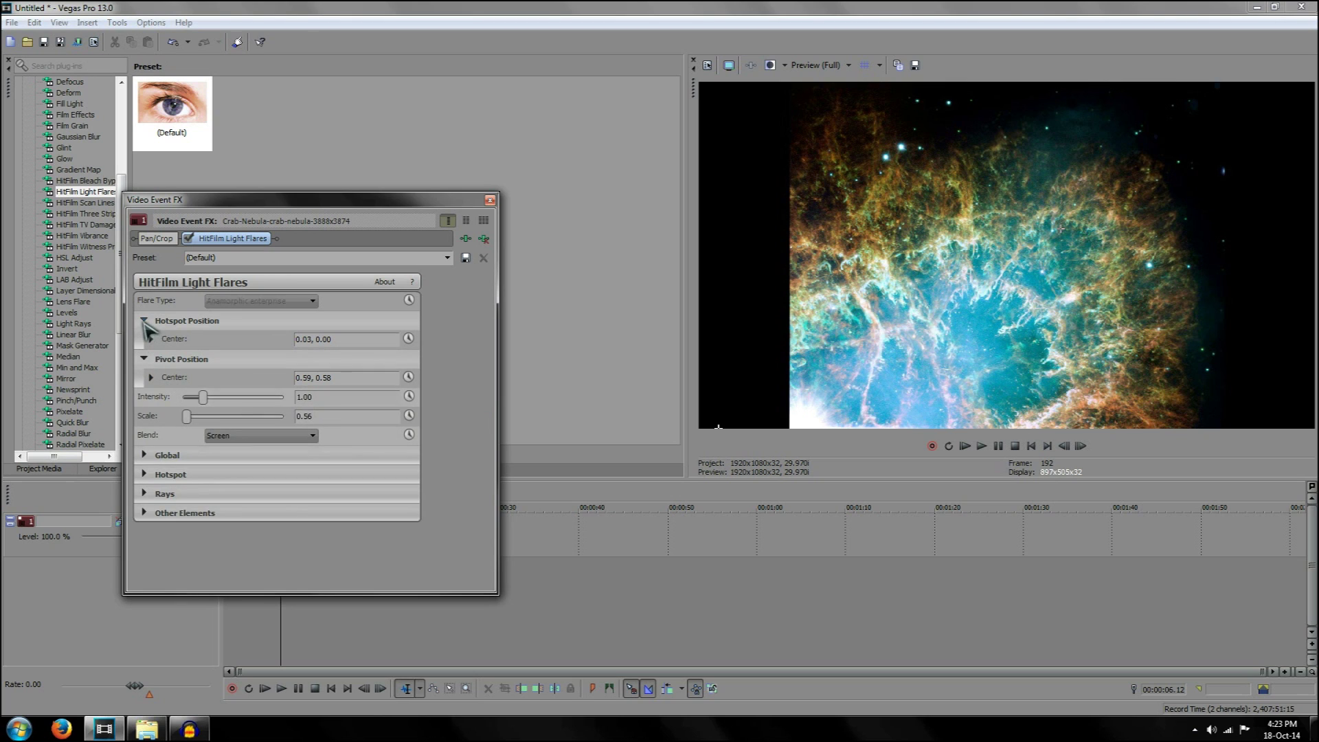
left_click(144, 320)
left_click(144, 340)
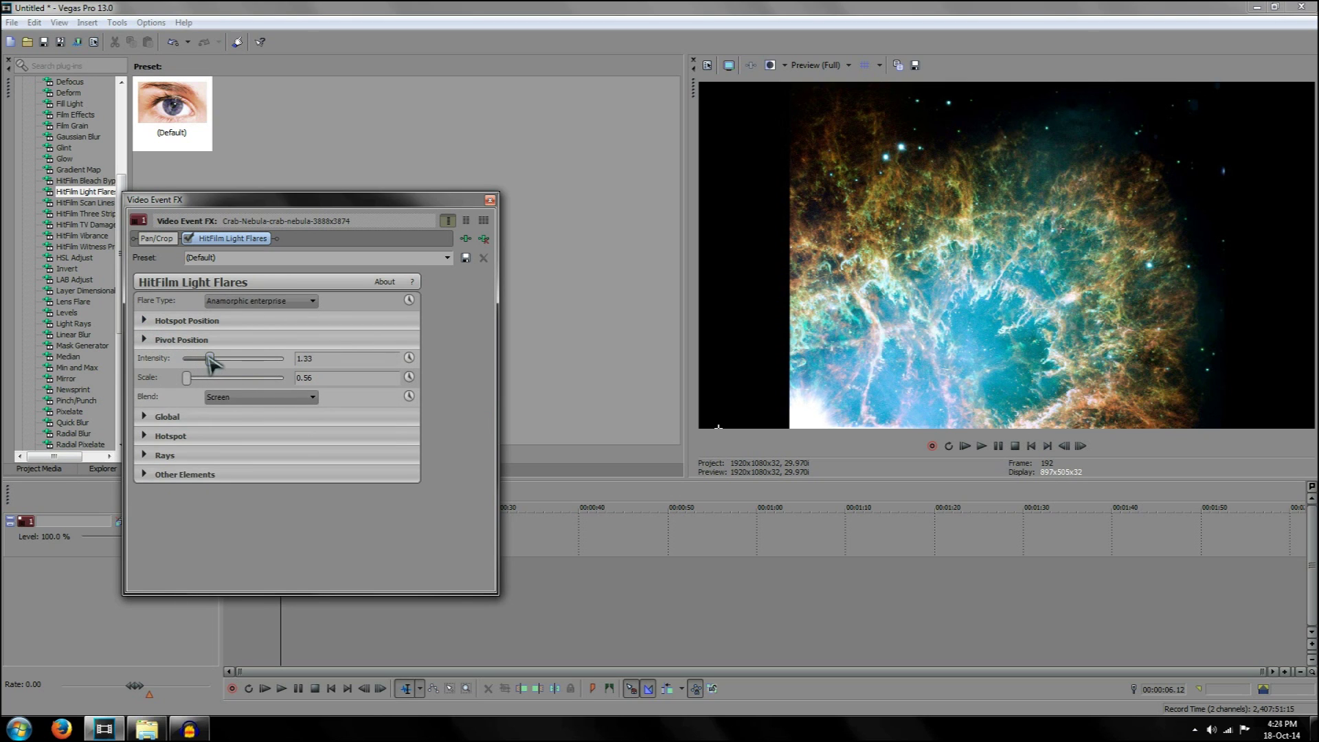
Step: Set flare intensity to 2.21 and scale to 1.61, and nudge the streak higher
mouse_move(209, 358)
left_mouse_down()
mouse_move(289, 355)
mouse_move(196, 362)
mouse_move(239, 360)
mouse_move(226, 360)
left_mouse_up()
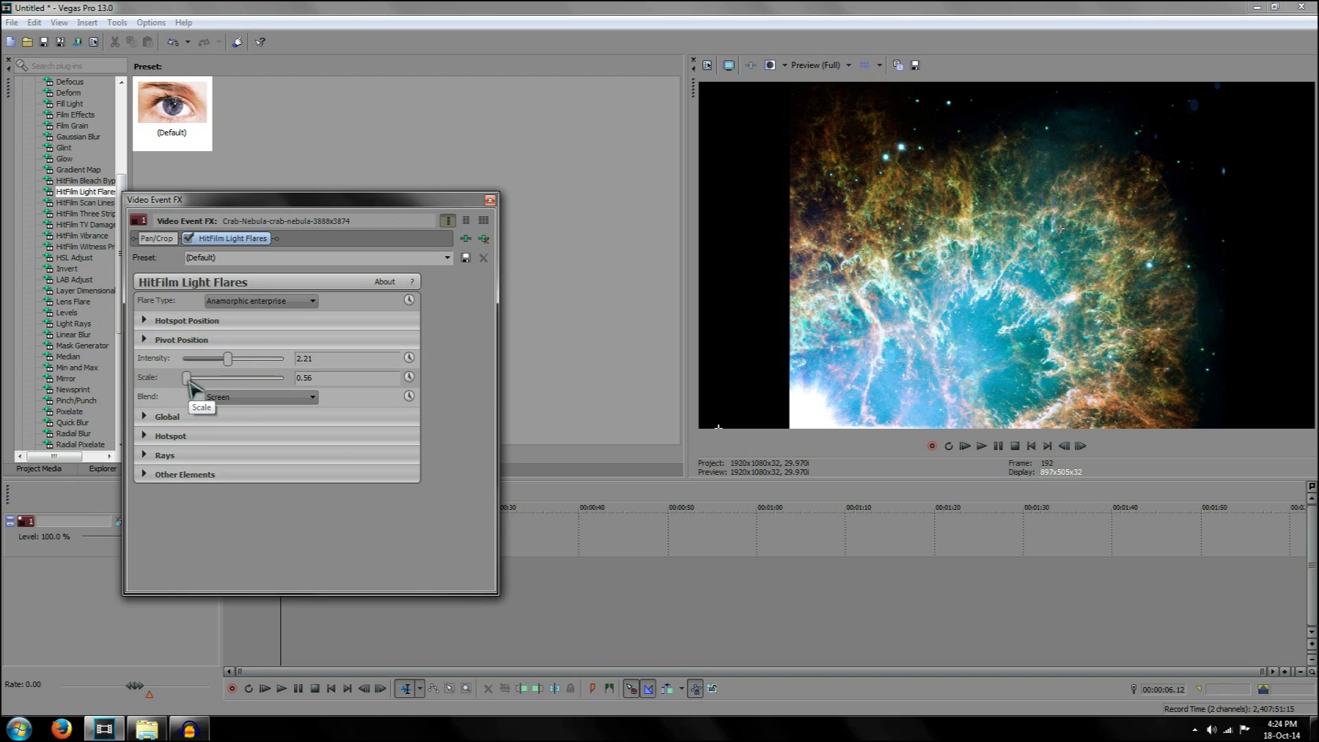
mouse_move(190, 381)
left_mouse_down()
mouse_move(216, 382)
mouse_move(195, 381)
left_mouse_up()
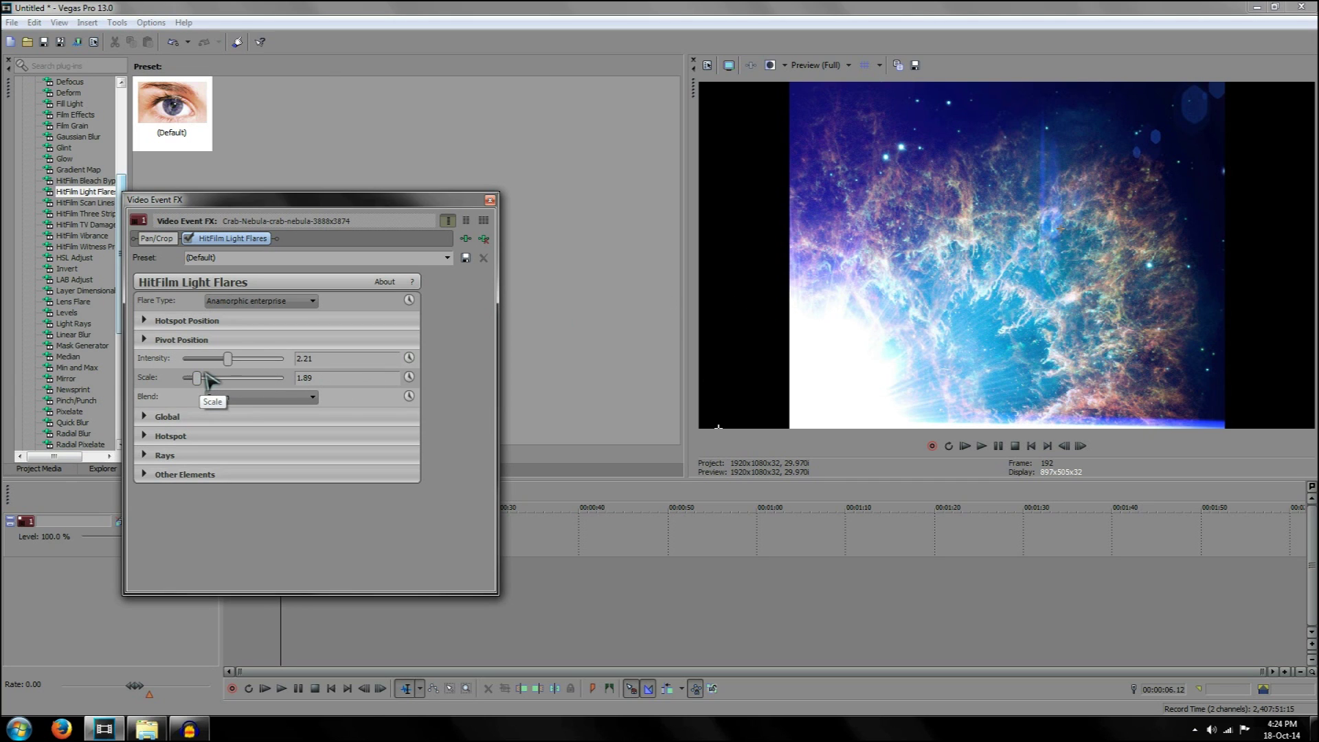
left_click_drag(199, 377, 196, 378)
left_click_drag(718, 428, 726, 411)
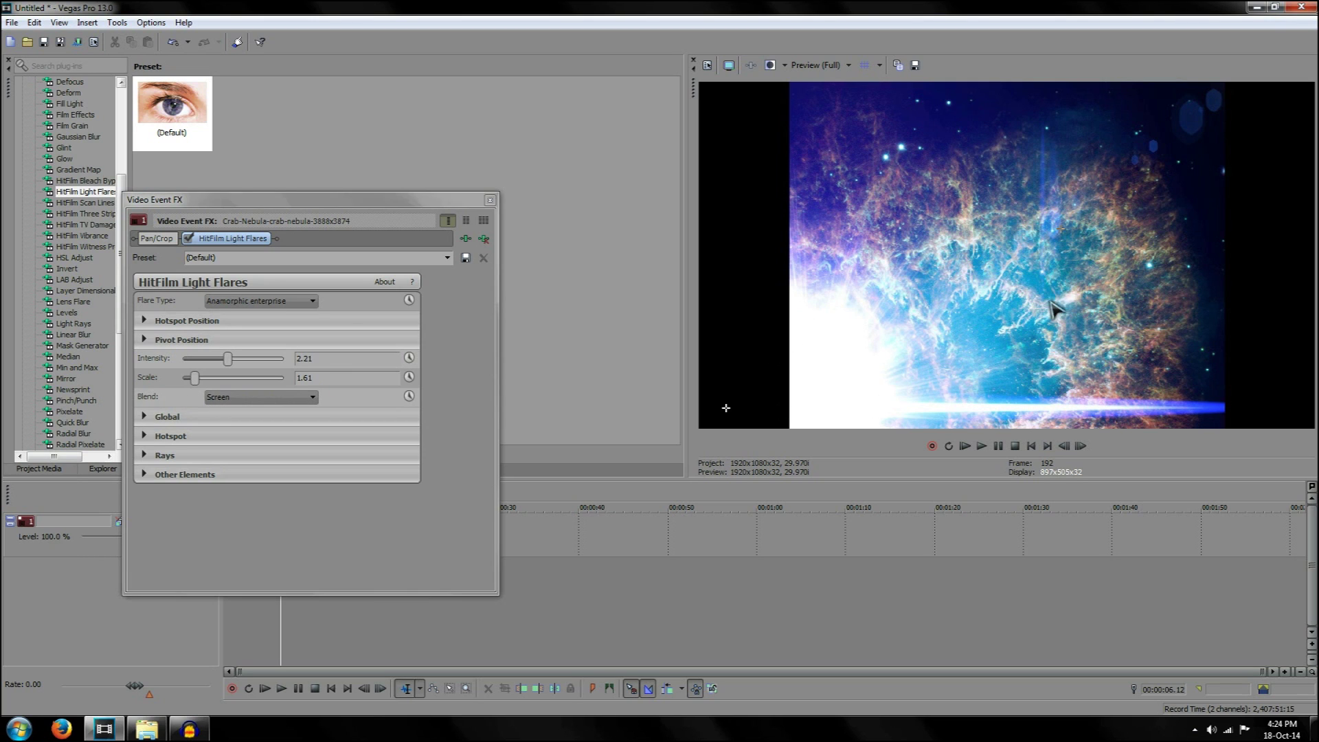
left_click(261, 398)
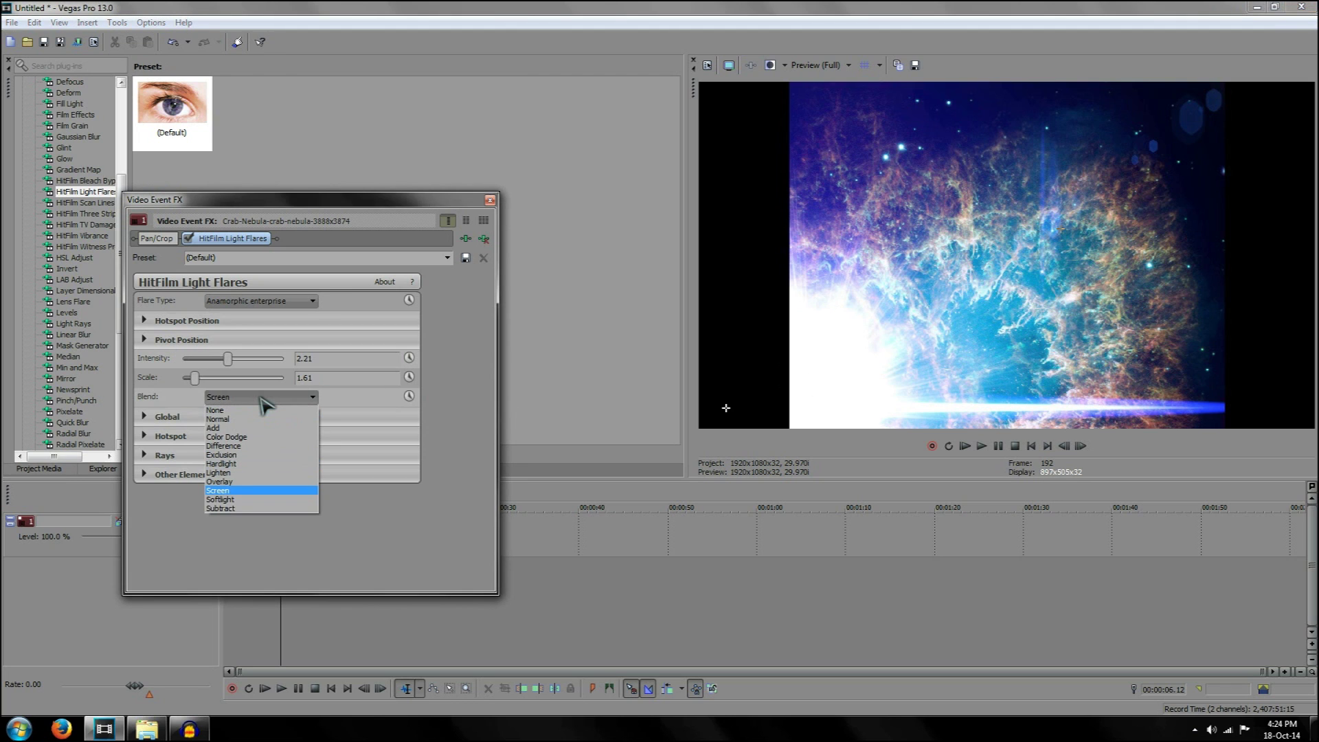
Step: Try the None and Normal blend modes, then settle on Add
left_click(232, 412)
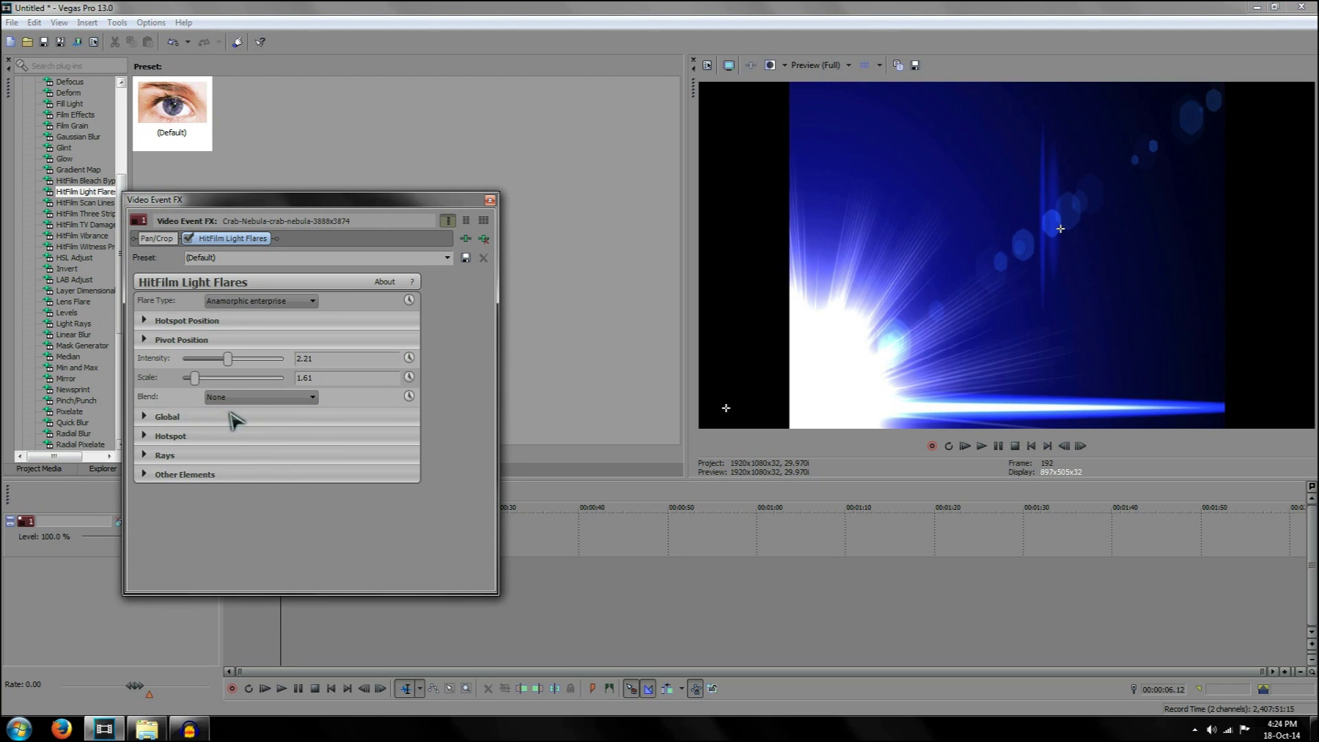
left_click(231, 398)
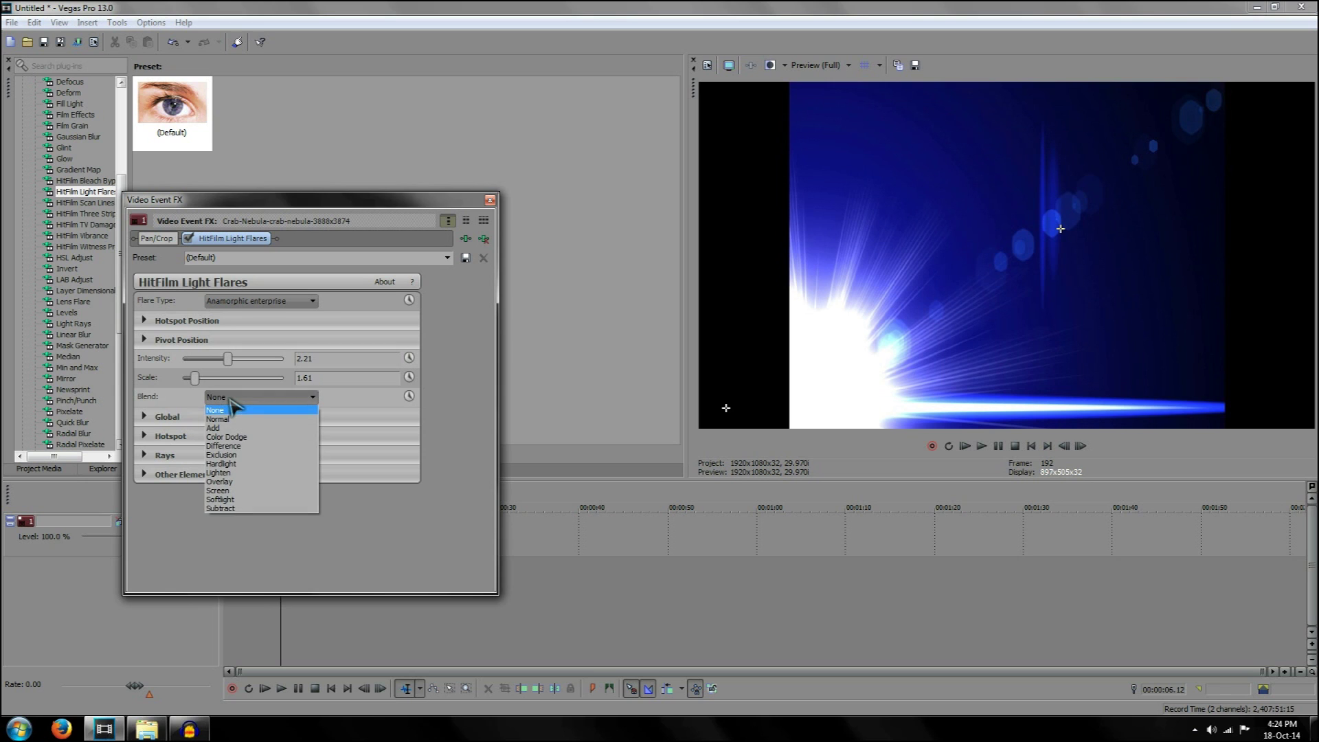
left_click(249, 419)
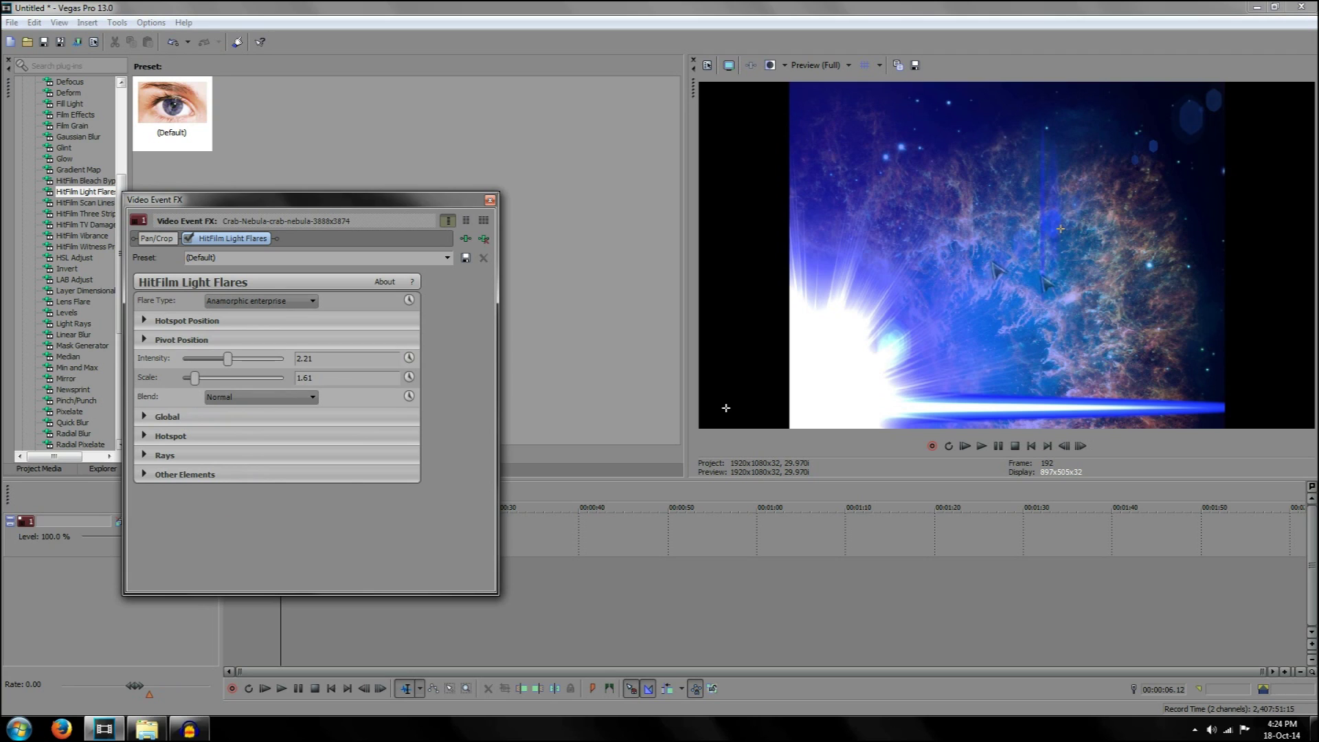
left_click(278, 399)
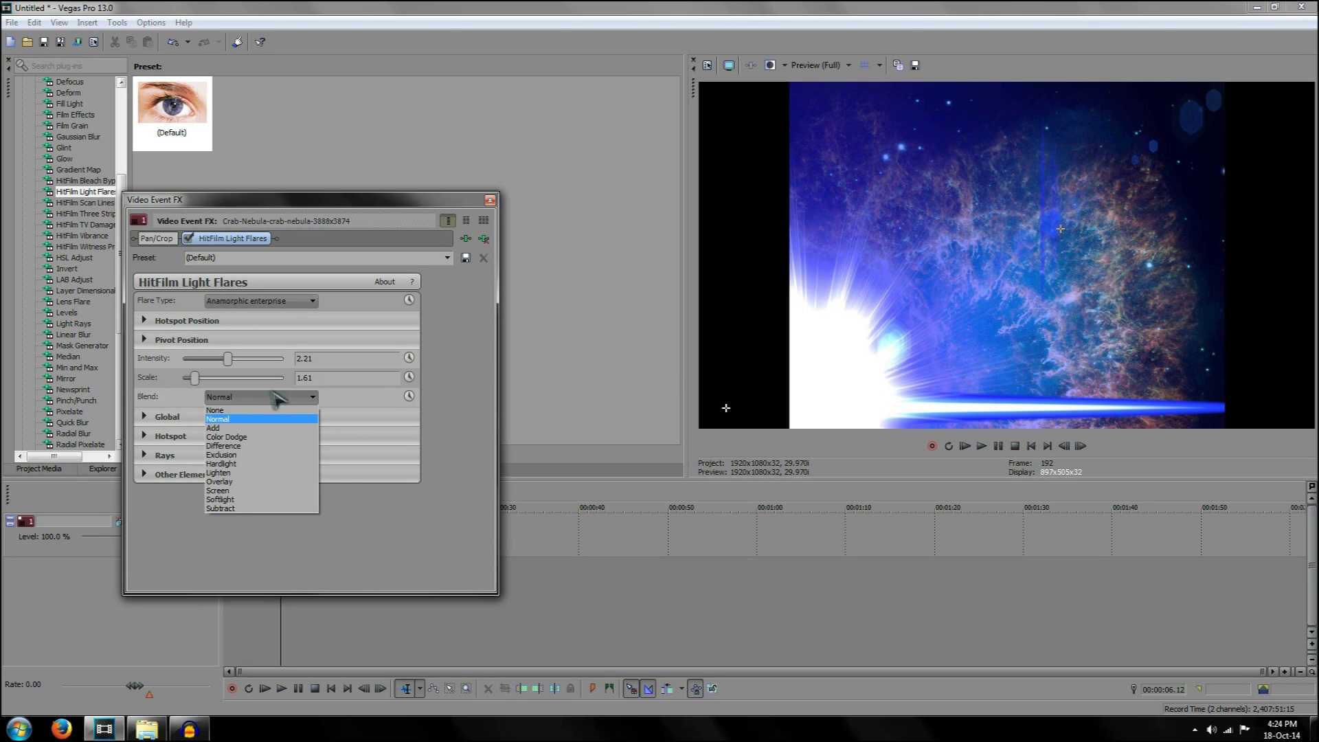
left_click(237, 428)
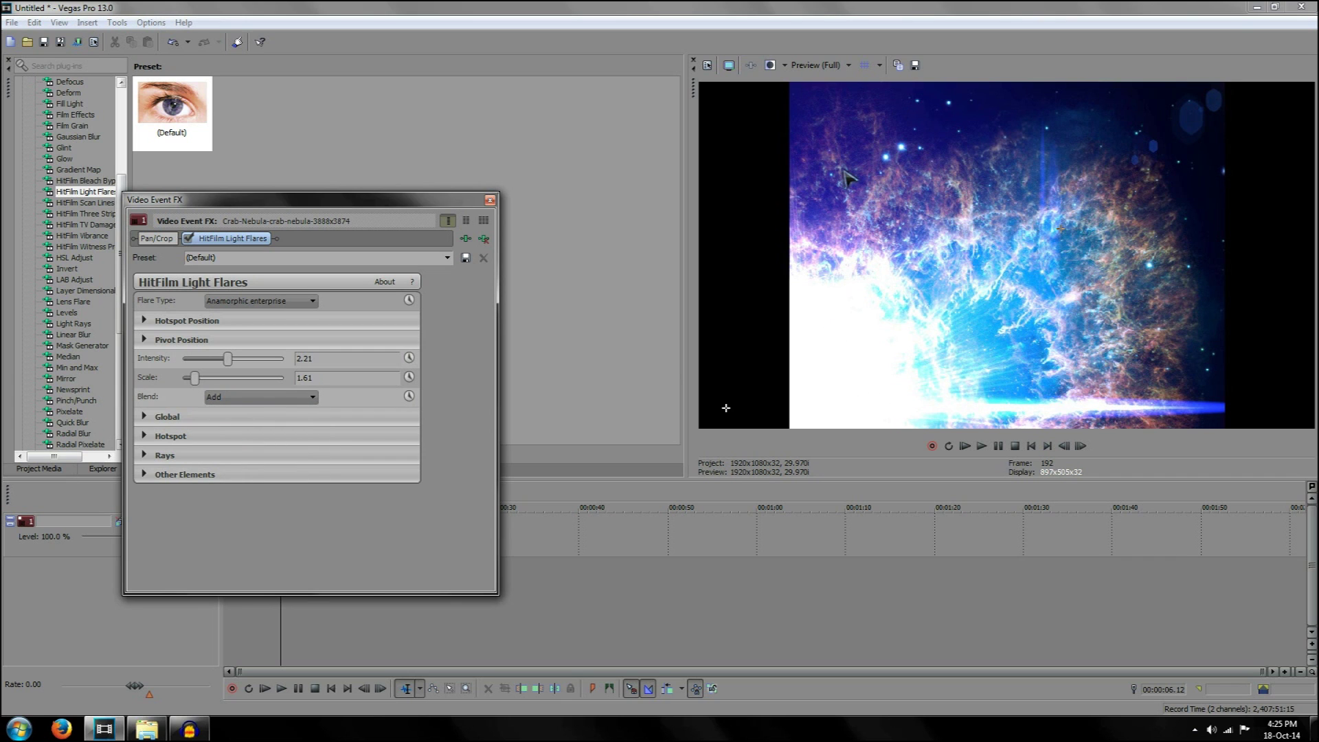
Step: Set global gamma 1.05, saturation 1.25 and hue shift 132.24 for an orange-red nebula
left_click(144, 417)
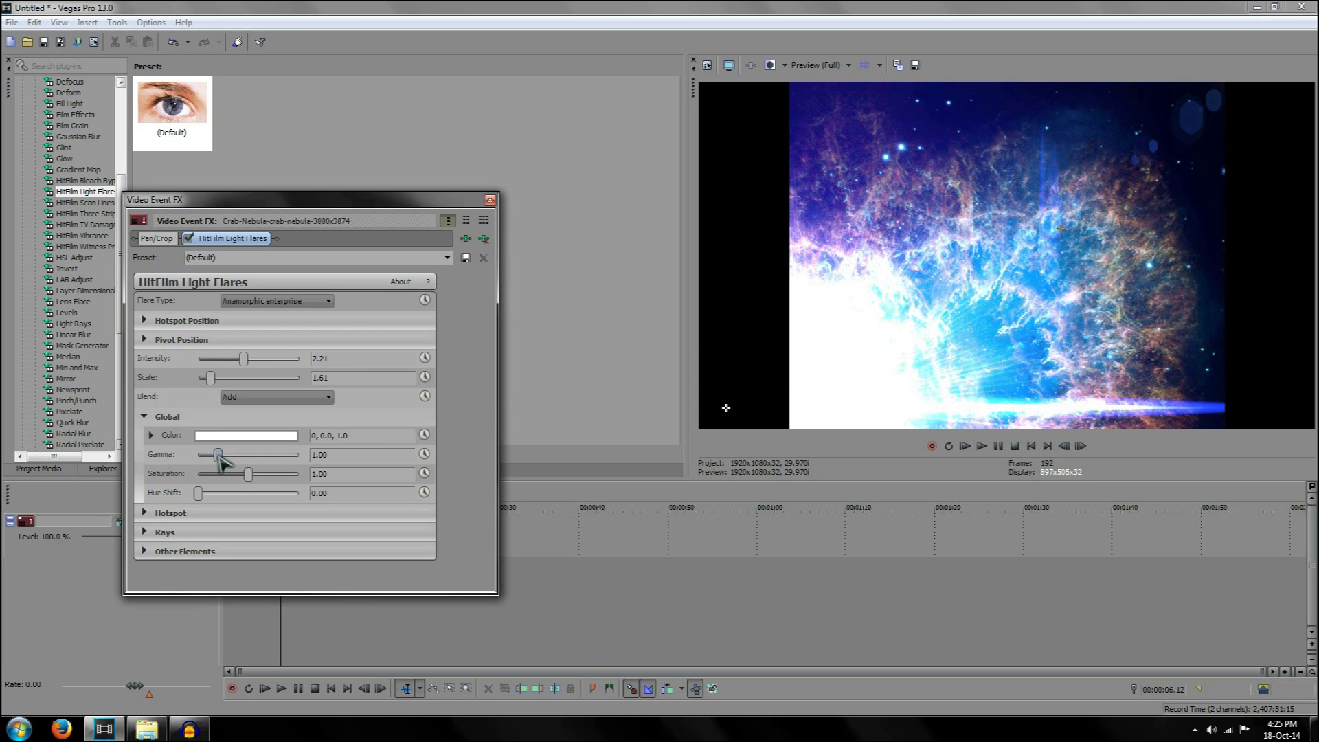
mouse_move(220, 456)
left_mouse_down()
mouse_move(245, 457)
mouse_move(218, 455)
mouse_move(234, 459)
left_mouse_up()
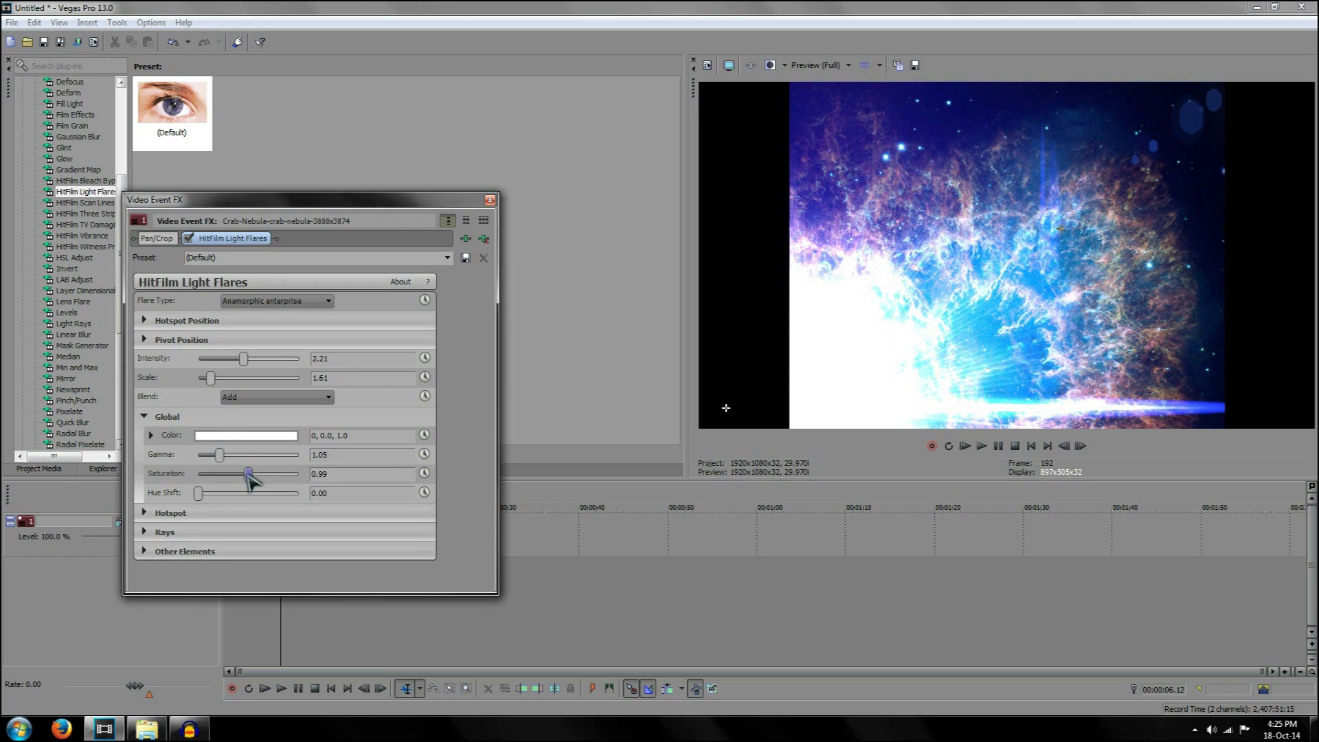
mouse_move(249, 474)
left_mouse_down()
mouse_move(283, 474)
mouse_move(201, 493)
mouse_move(236, 494)
left_mouse_up()
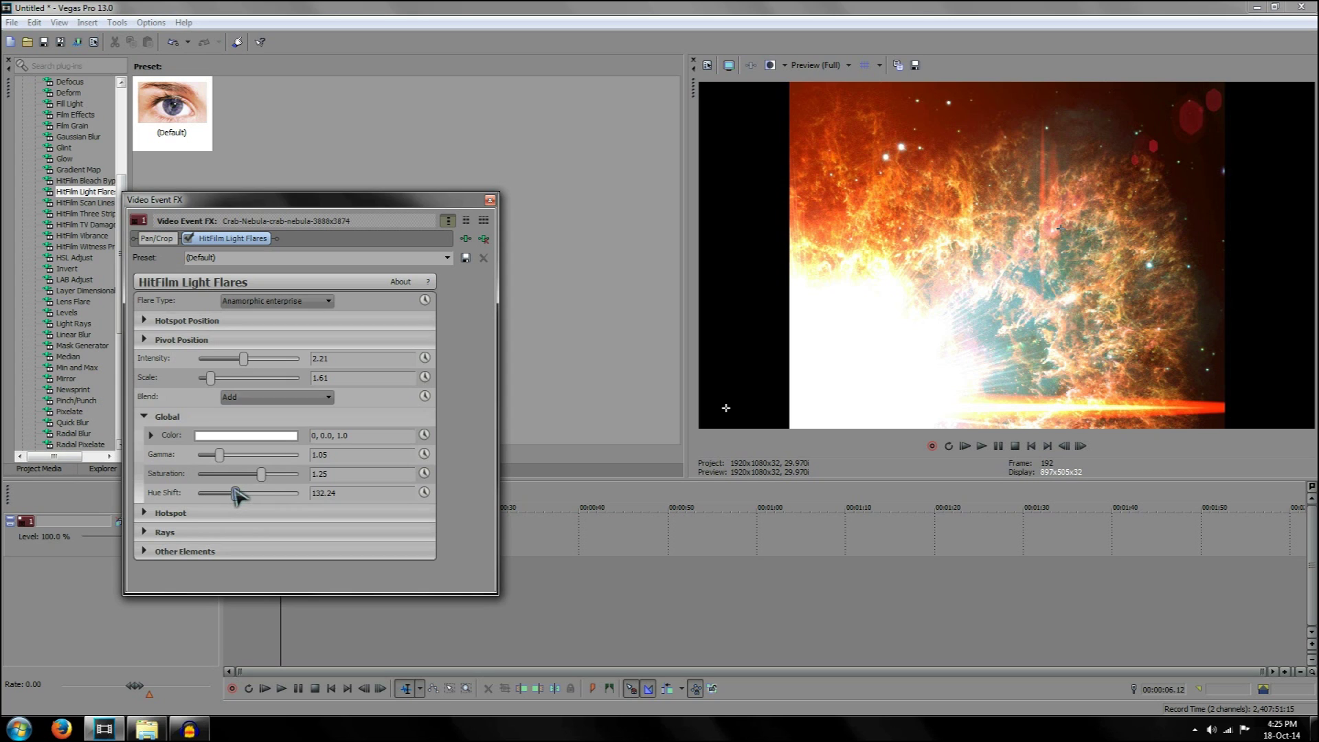
left_click(151, 435)
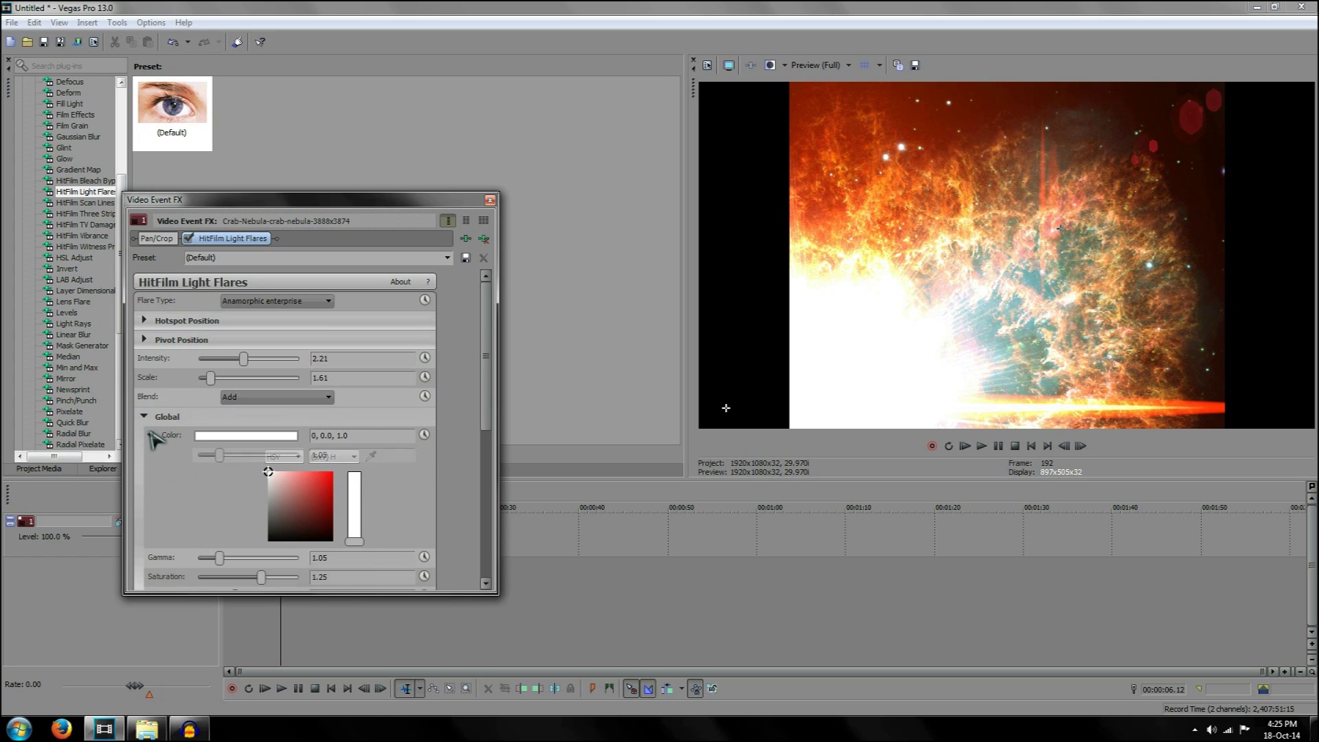
left_click(150, 434)
left_click(144, 417)
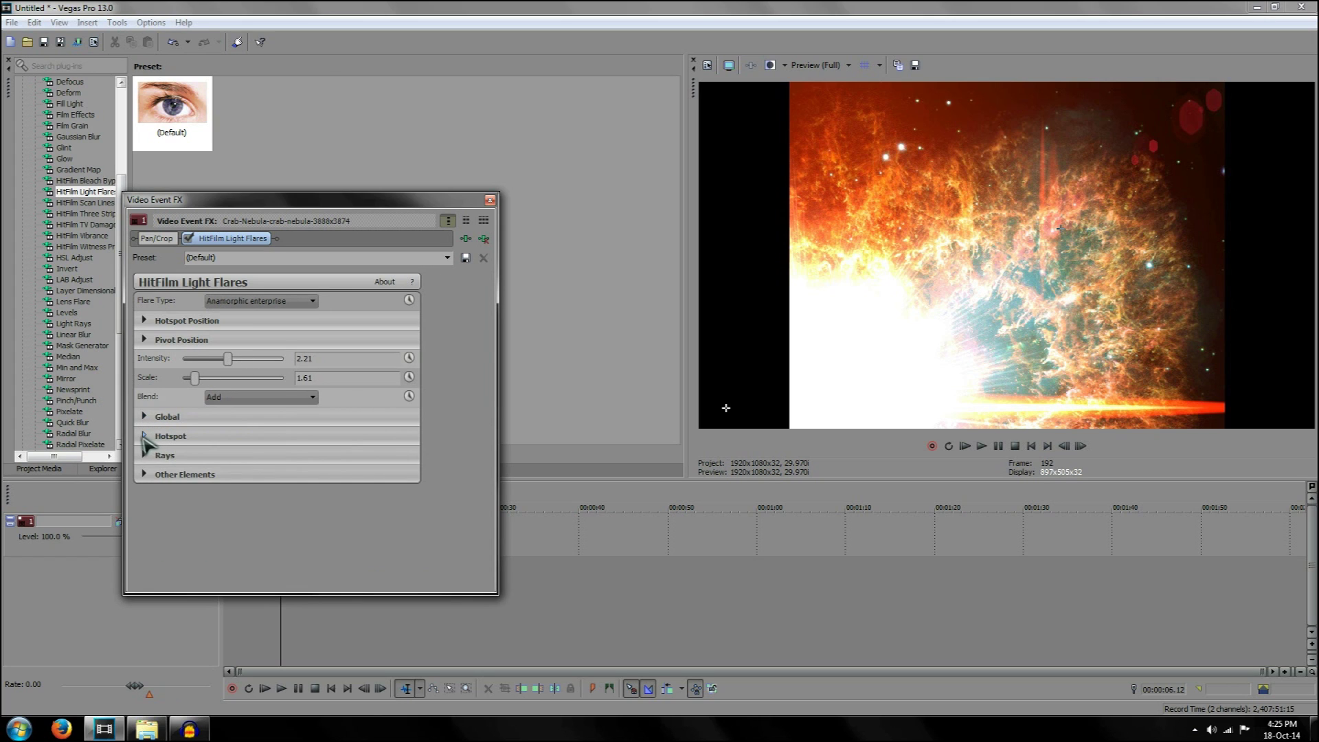
Step: Set hotspot brightness to 1.22 and scale to 0.88, trying red but keeping it white
left_click(144, 436)
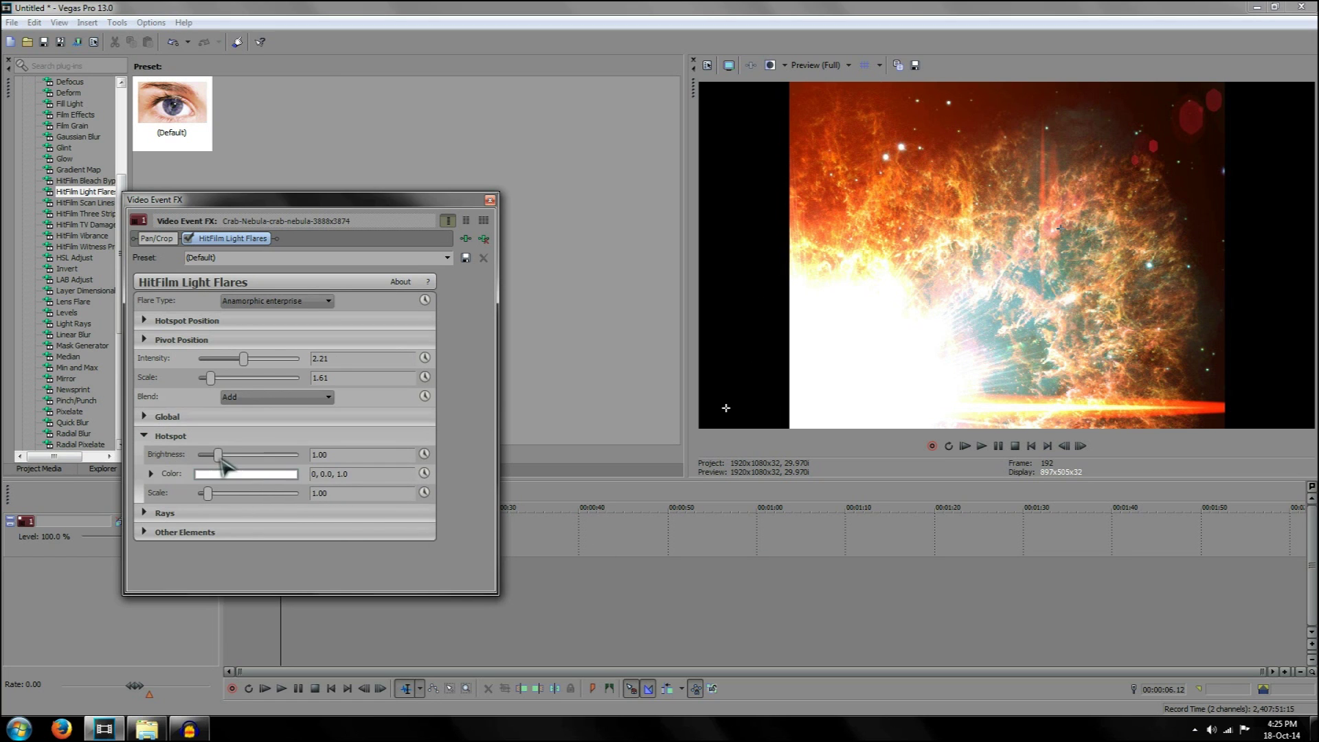
mouse_move(218, 455)
left_mouse_down()
mouse_move(236, 457)
mouse_move(223, 455)
left_mouse_up()
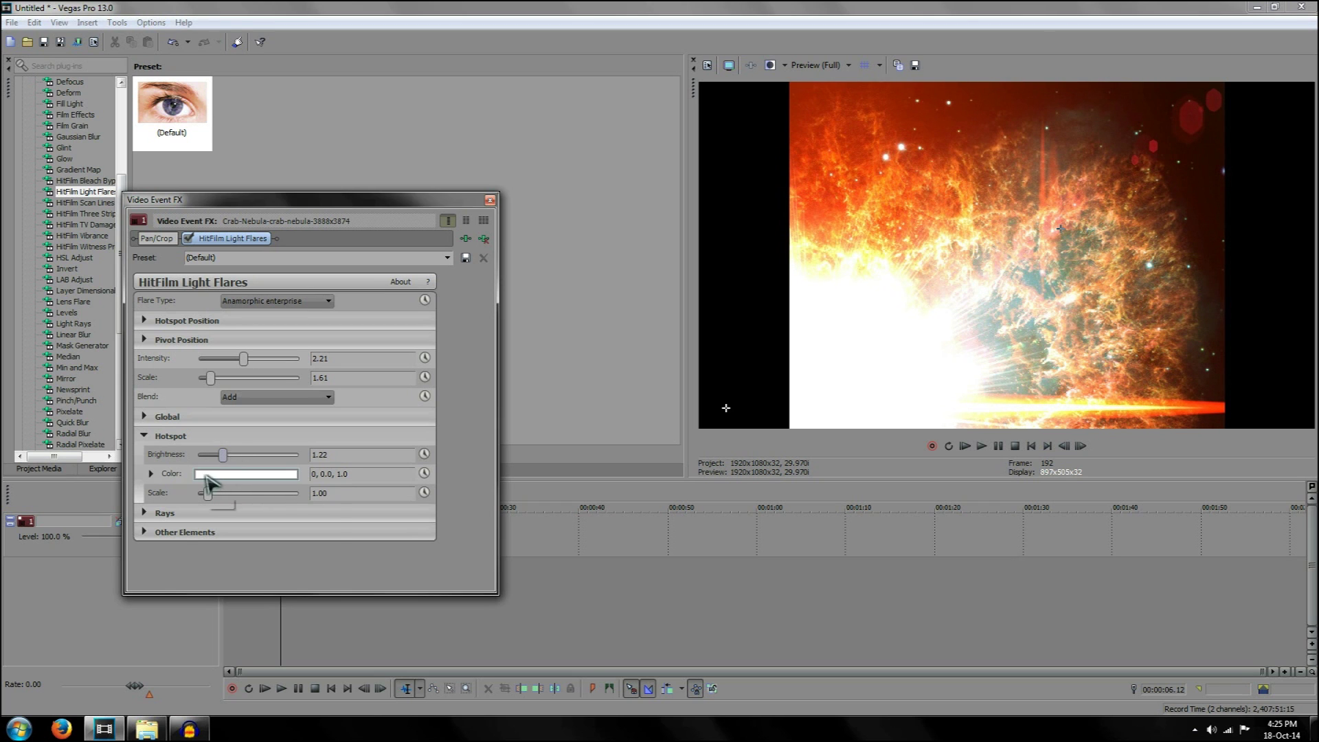
left_click(205, 474)
left_click_drag(254, 516, 270, 506)
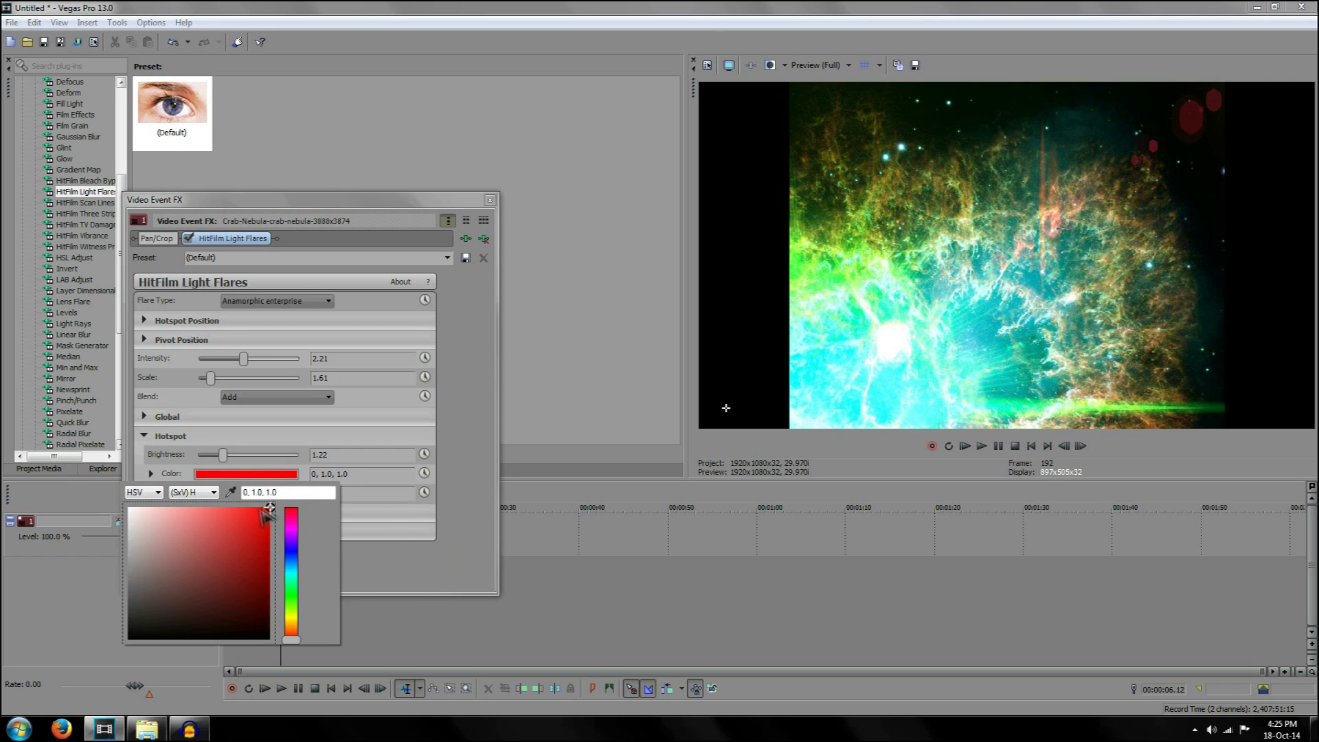
mouse_move(268, 512)
left_mouse_down()
mouse_move(172, 509)
mouse_move(127, 485)
left_mouse_up()
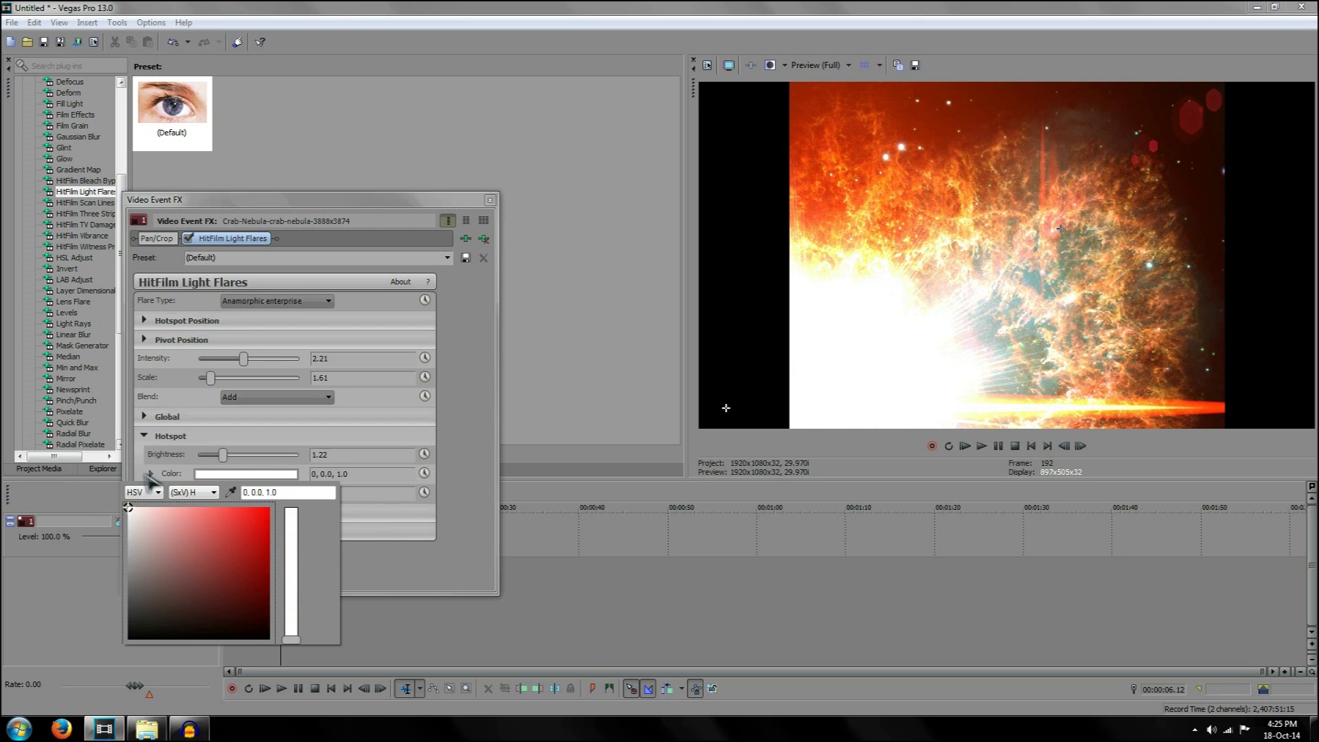
left_click(151, 474)
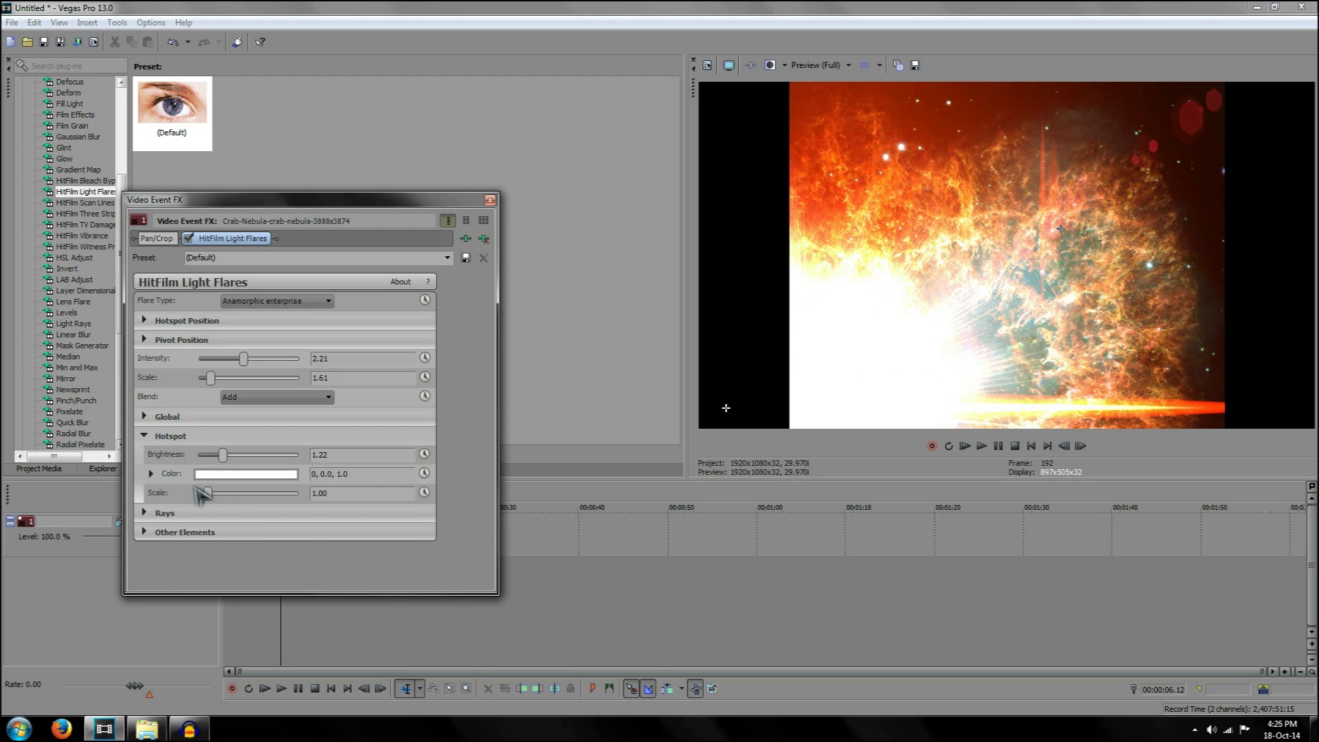
left_click_drag(219, 500, 208, 486)
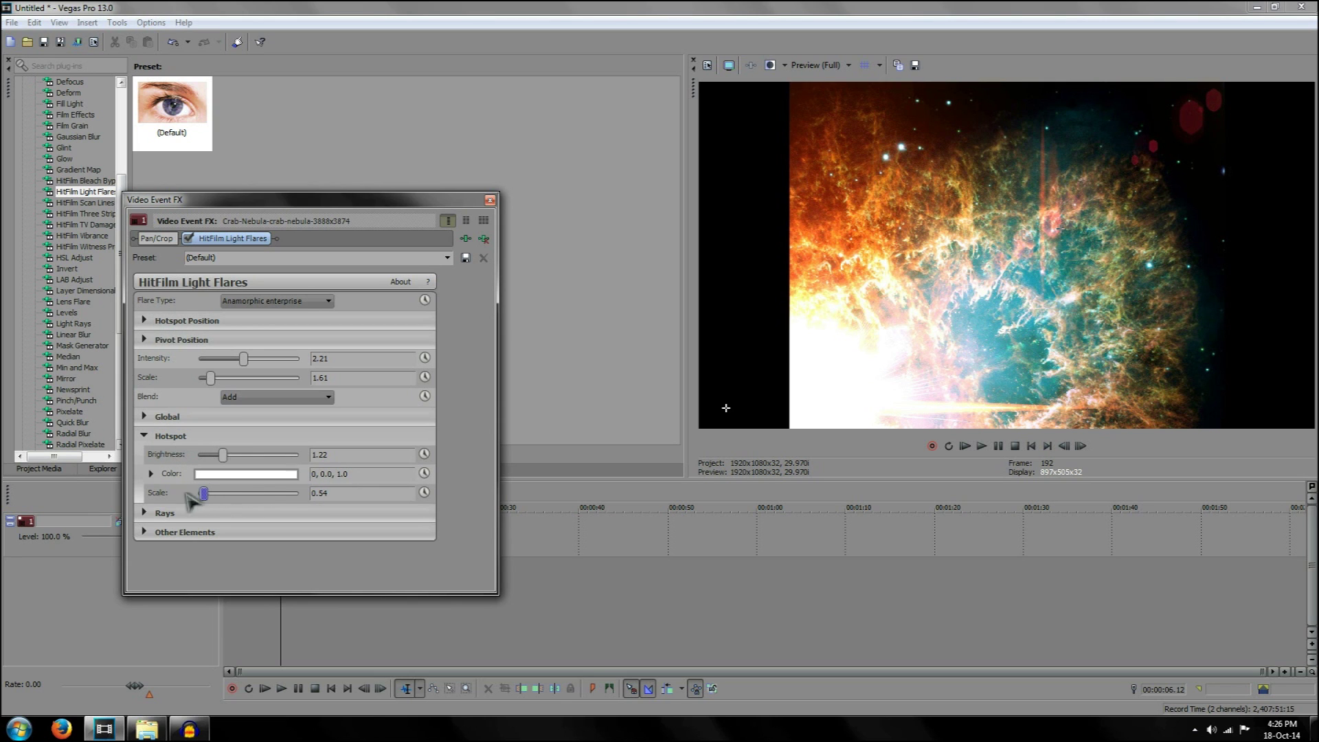
mouse_move(204, 493)
left_mouse_down()
mouse_move(220, 497)
mouse_move(208, 494)
left_mouse_up()
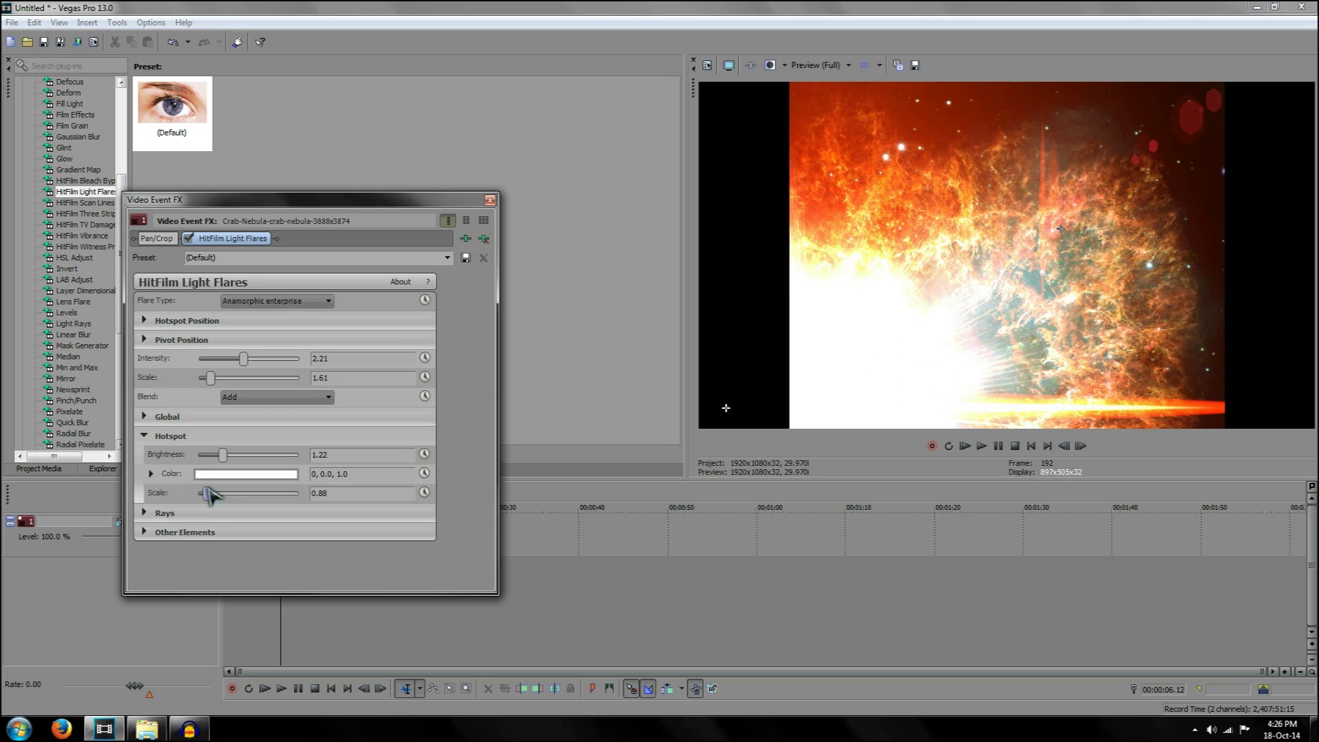
left_click(144, 437)
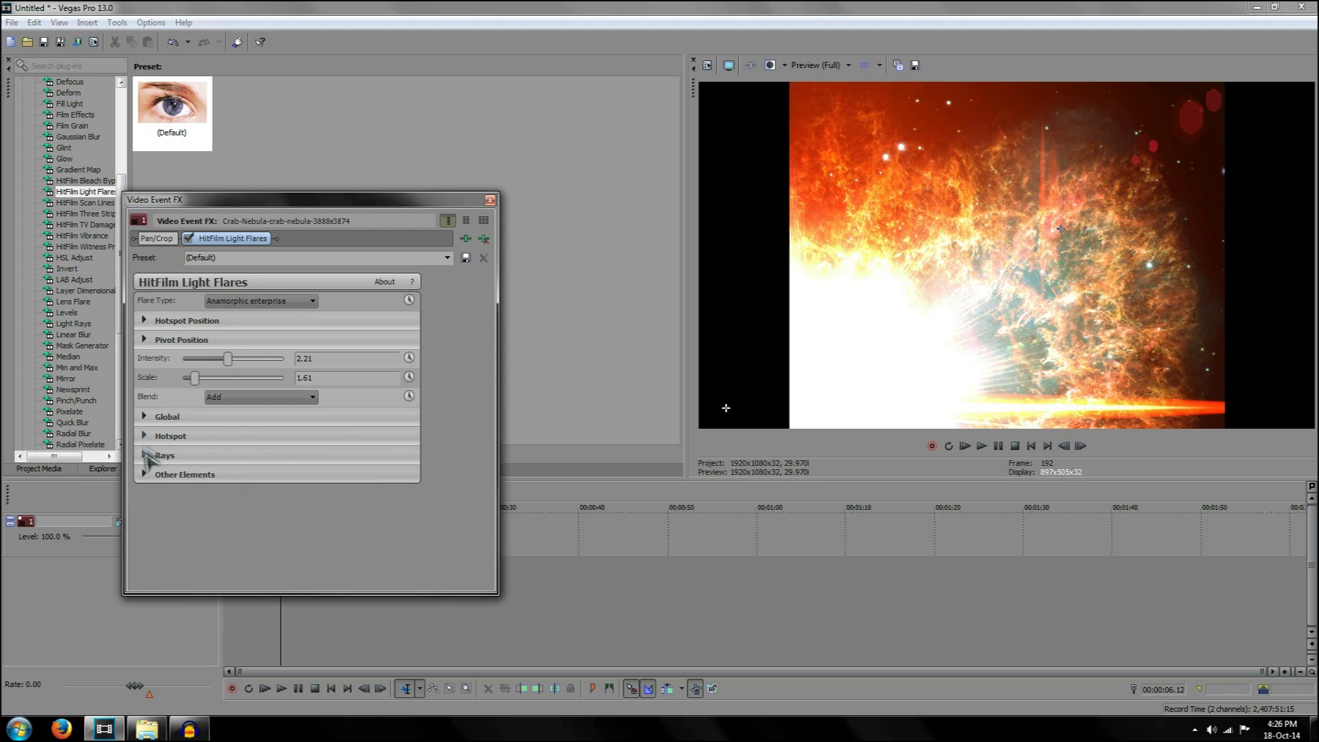
Step: Set rays to brightness 2.28, quantity 0.61, rotation 139.59, length 1.22, and widen them
left_click(146, 455)
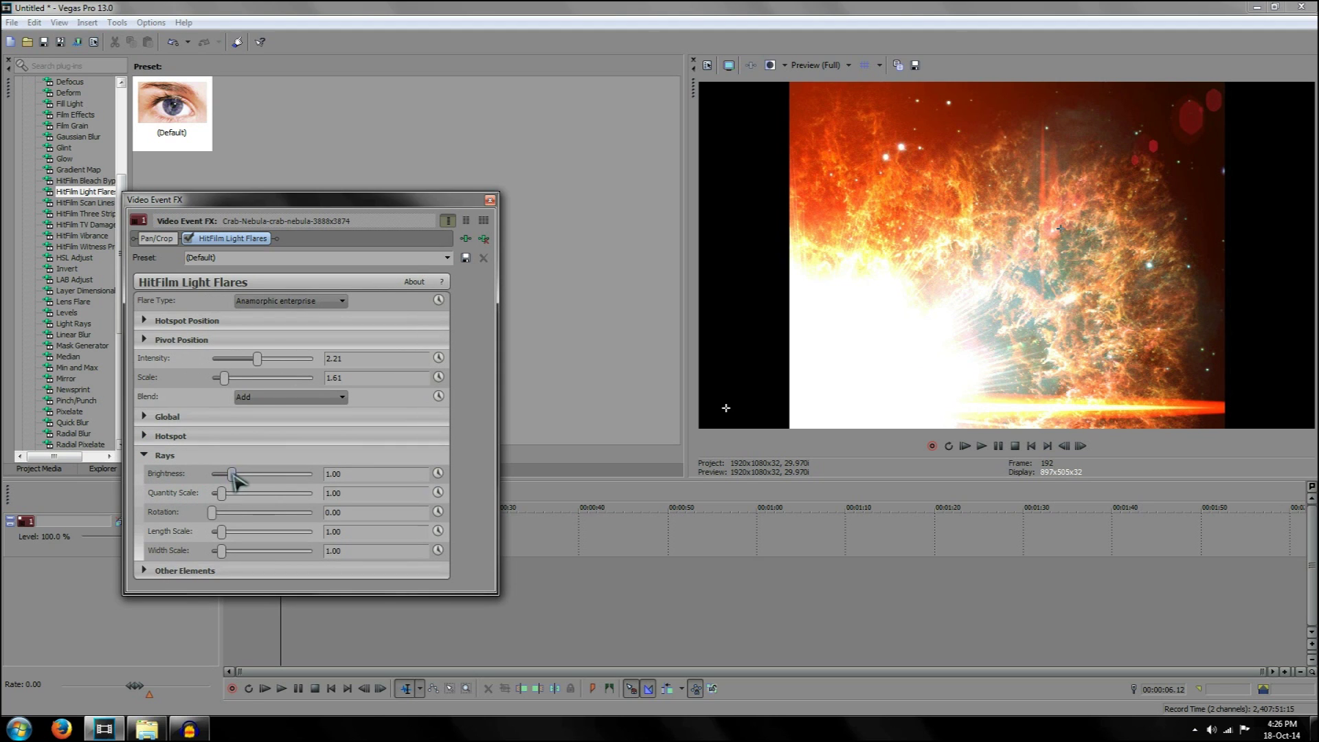
left_click_drag(233, 474, 278, 475)
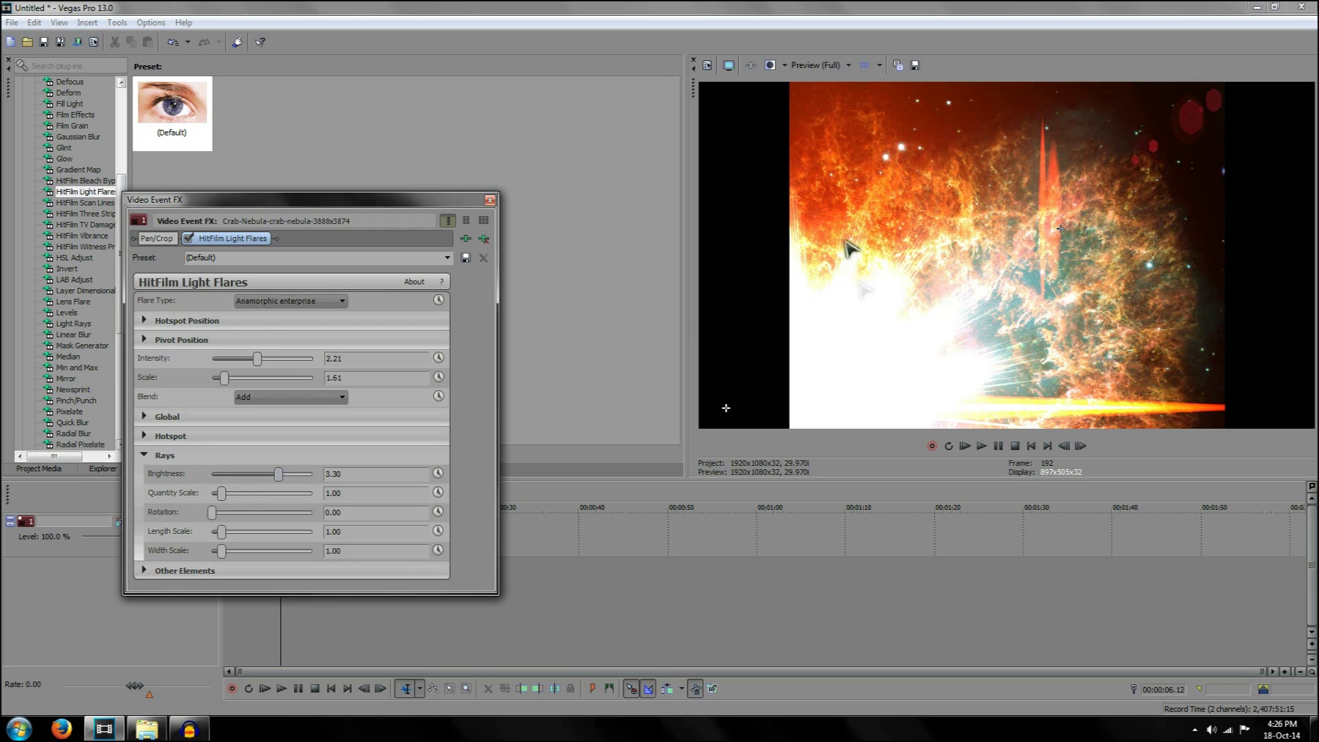
left_click_drag(278, 474, 255, 515)
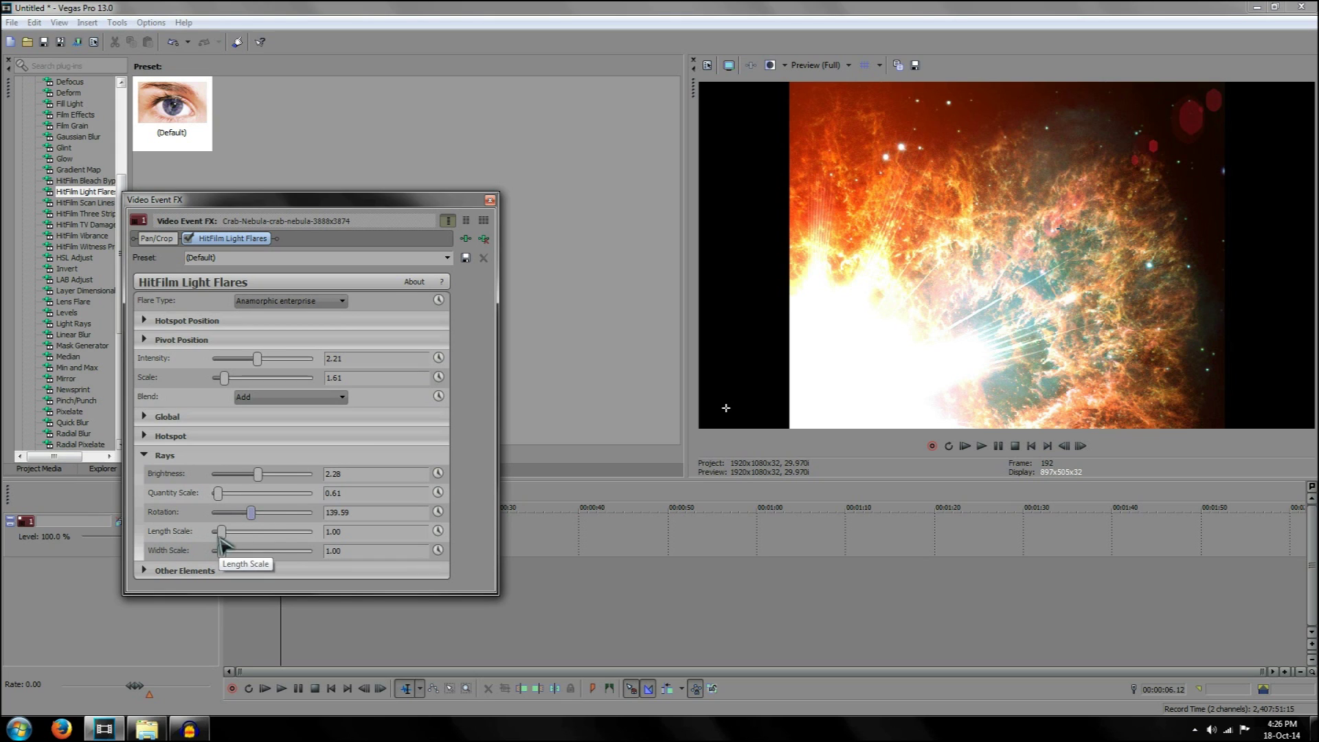
mouse_move(223, 537)
left_mouse_down()
mouse_move(245, 536)
mouse_move(228, 539)
left_mouse_up()
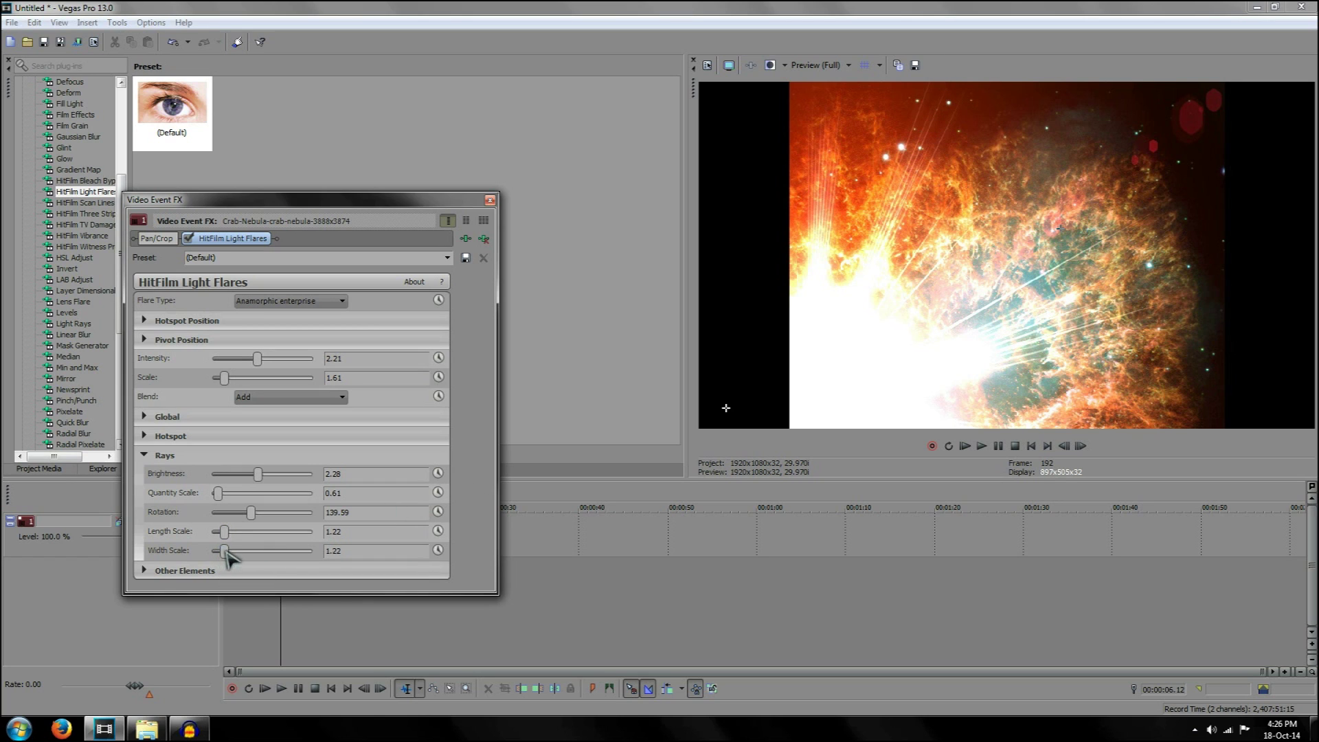
mouse_move(227, 557)
left_mouse_down()
mouse_move(271, 557)
mouse_move(250, 562)
left_mouse_up()
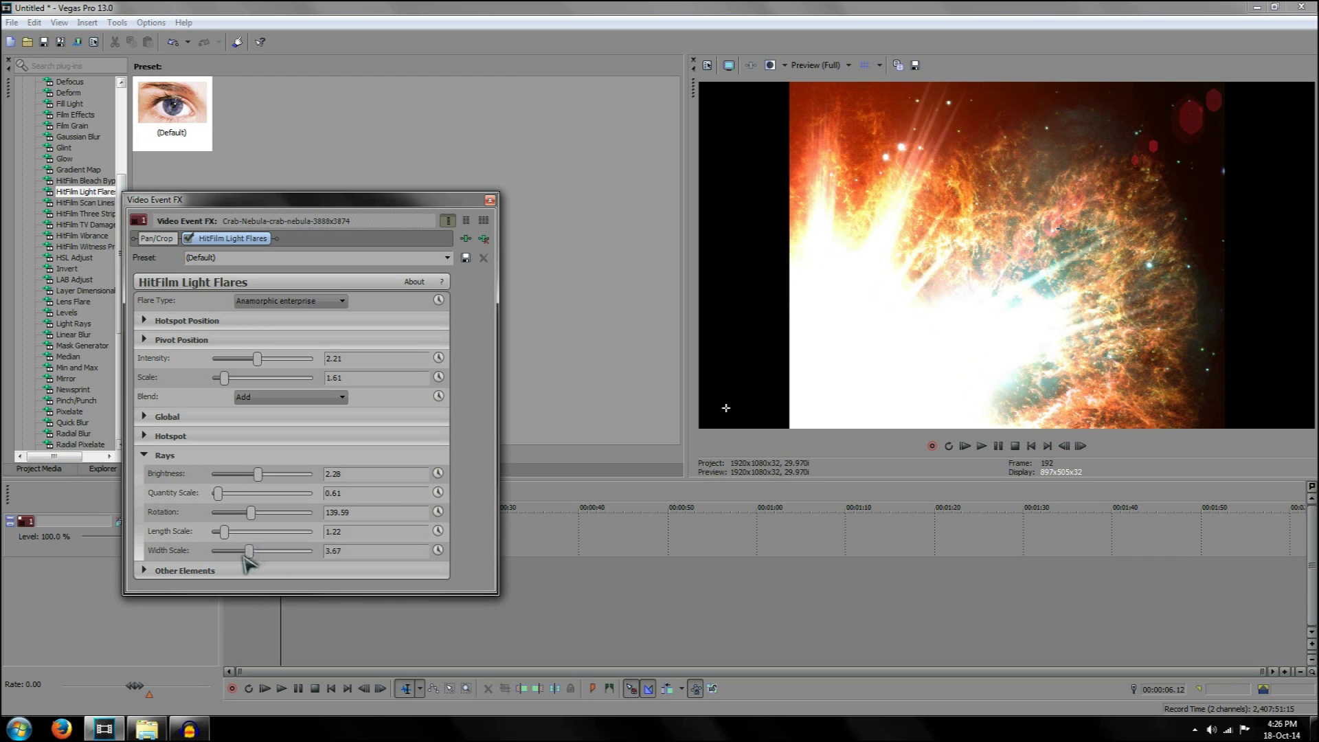
left_click(145, 455)
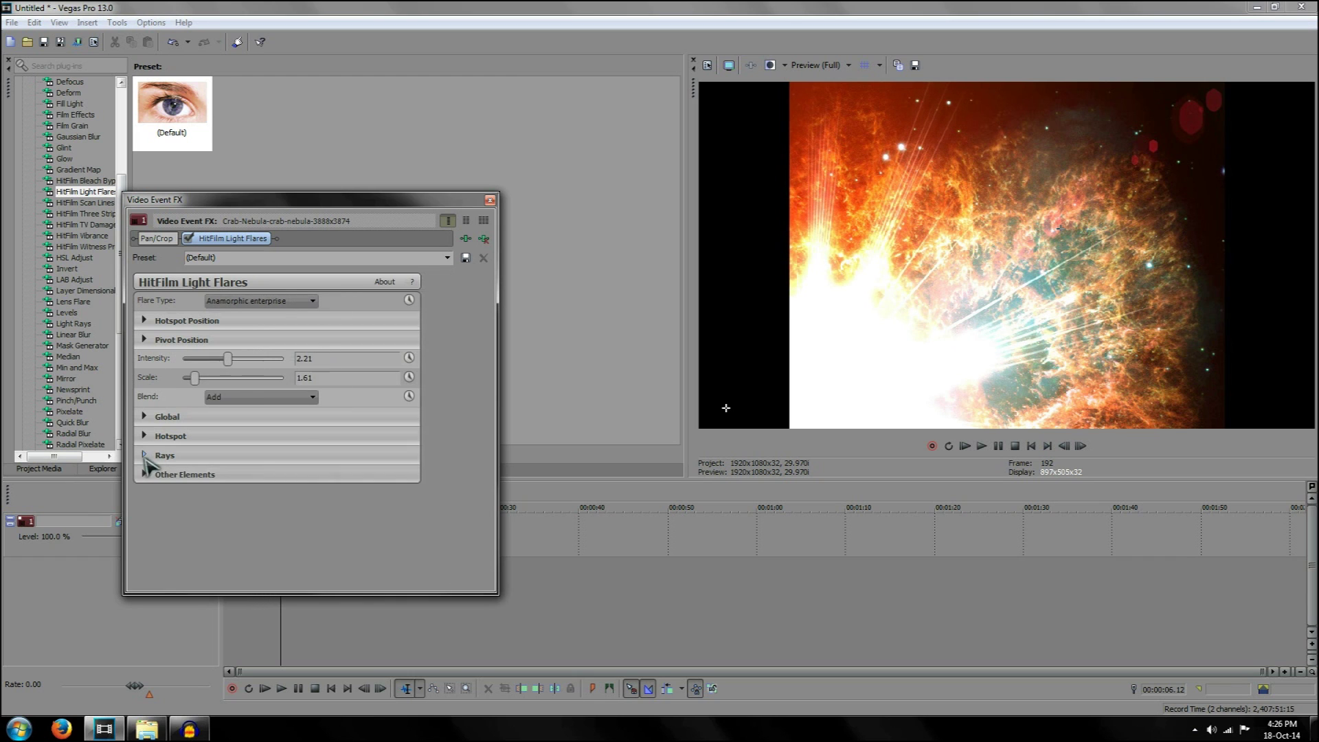
Step: Set other elements to brightness 1.43 and scale 4.35, and flare intensity 1.19, scale 1.42
left_click(146, 474)
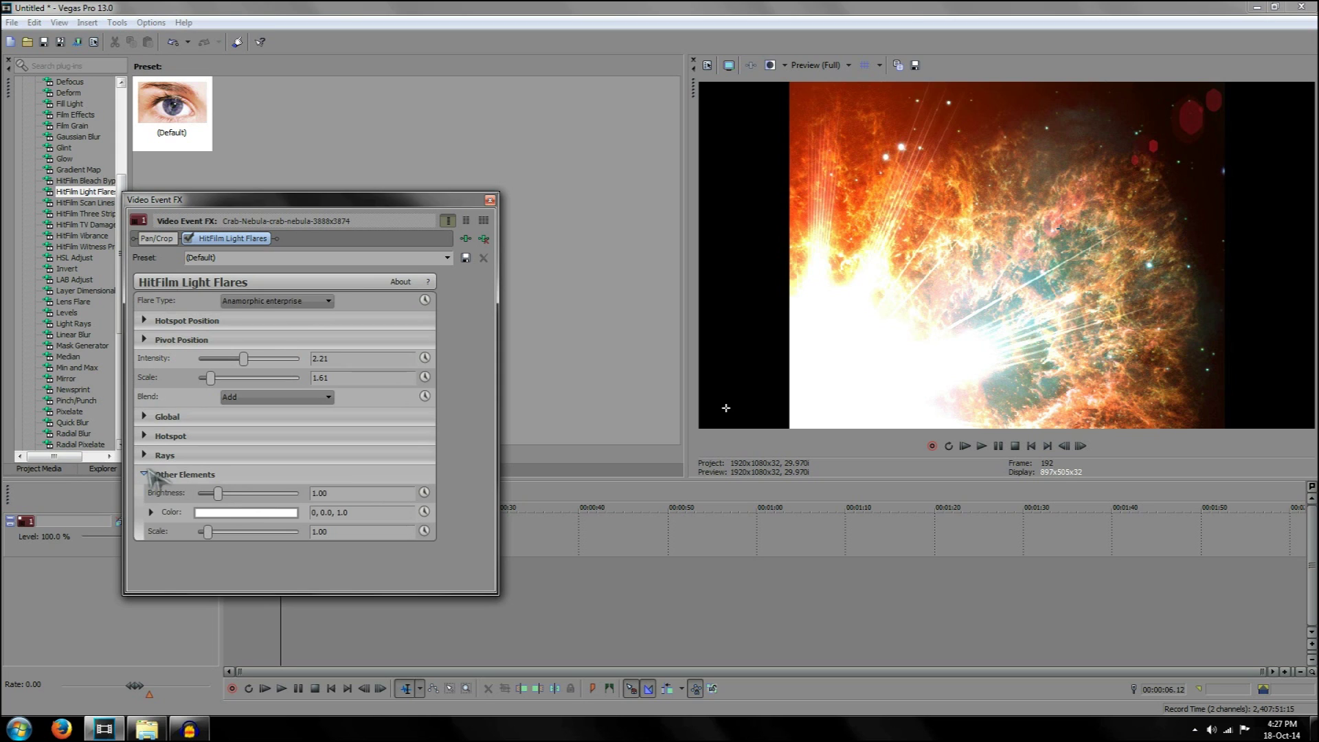
left_click_drag(219, 494, 241, 533)
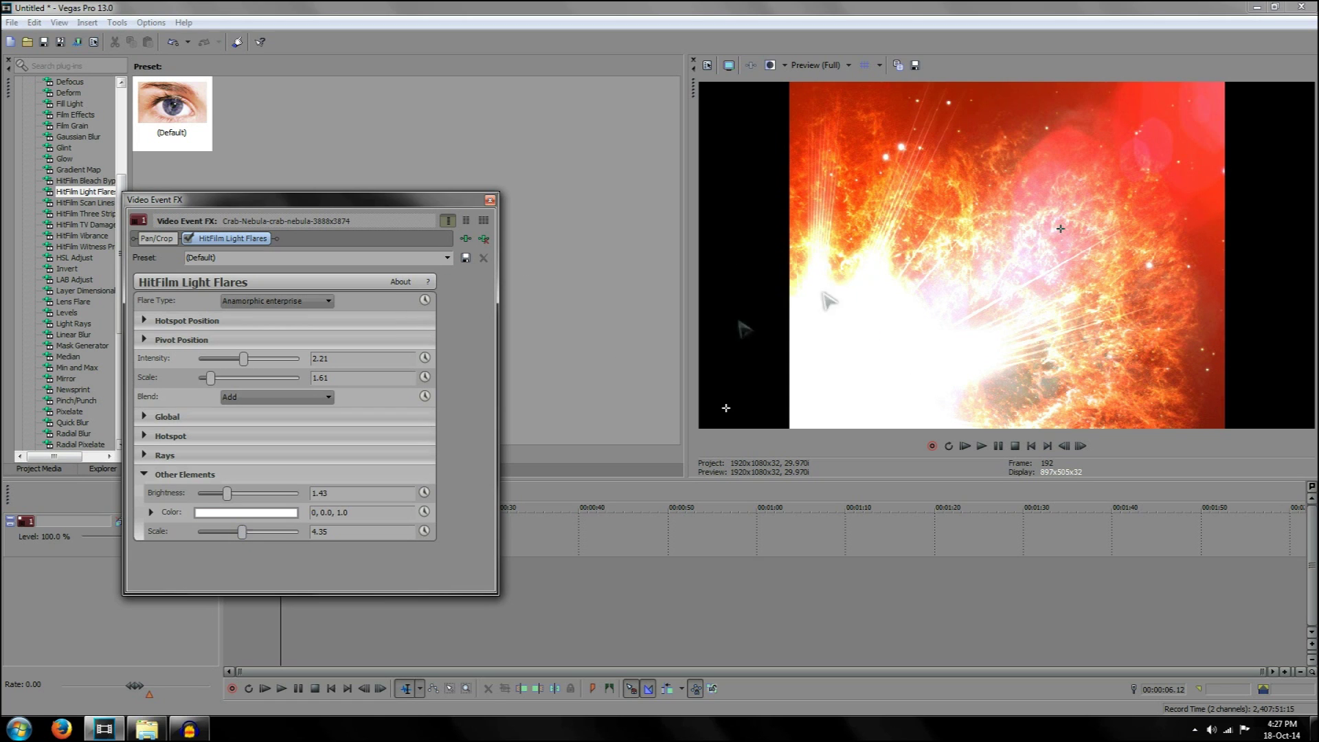
left_click_drag(244, 364, 209, 377)
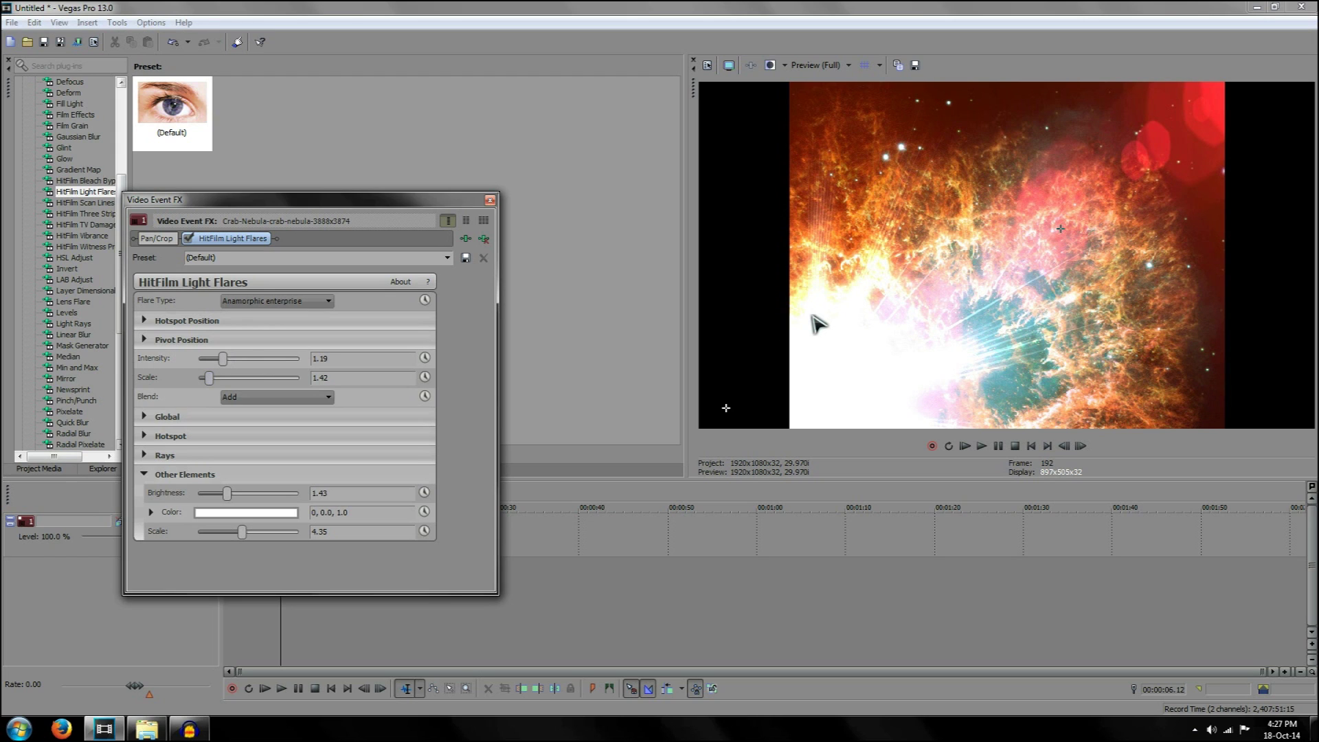
Step: Try Anamorphic streak, Chromatic halo and Digital Blocks flare types, settling on Flashlight white
left_click(329, 301)
left_click(297, 343)
left_click(329, 301)
left_click(296, 344)
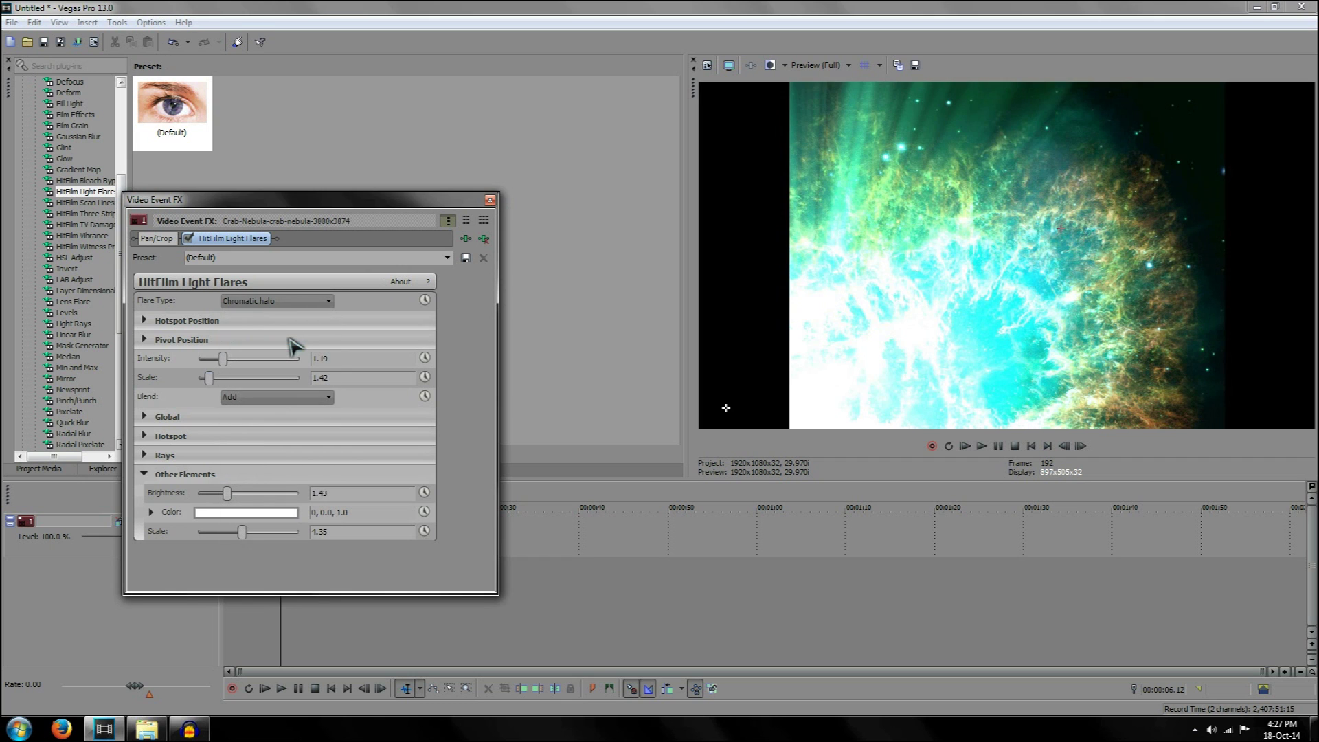
key("Down")
key("Down")
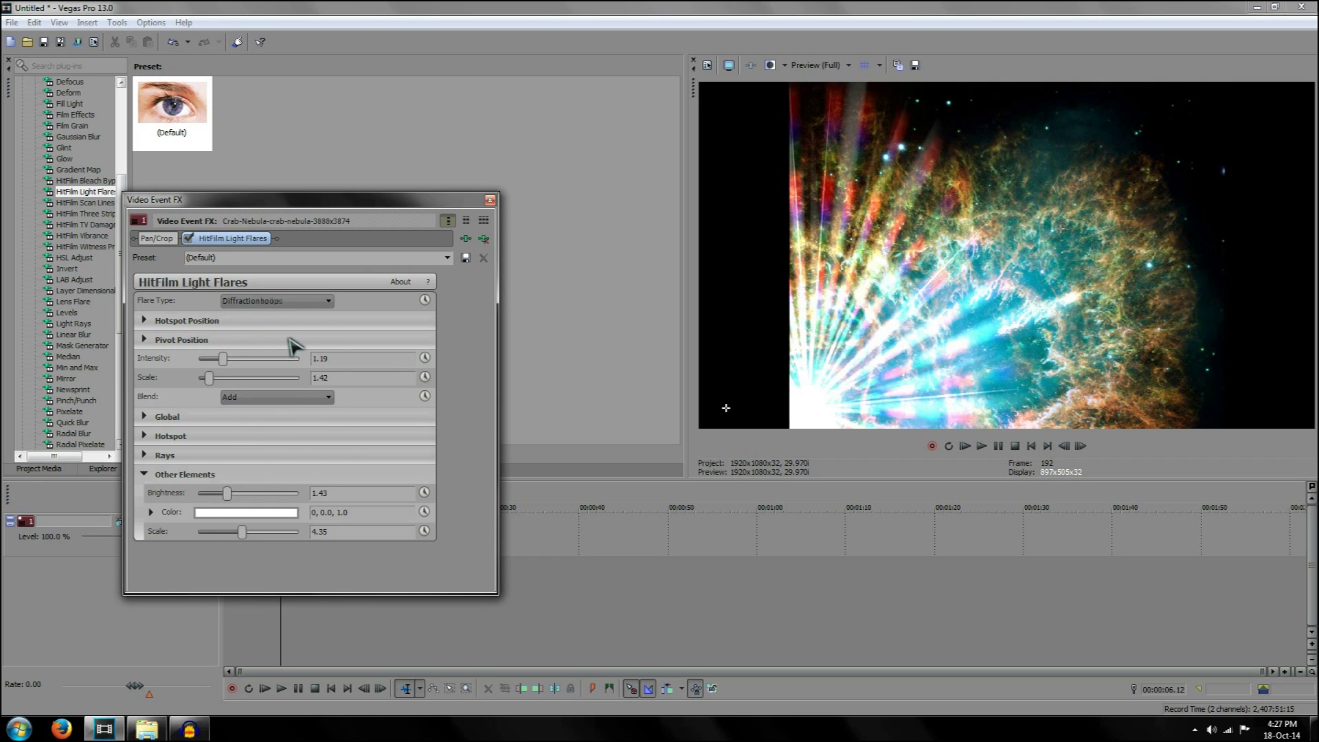
key("Down")
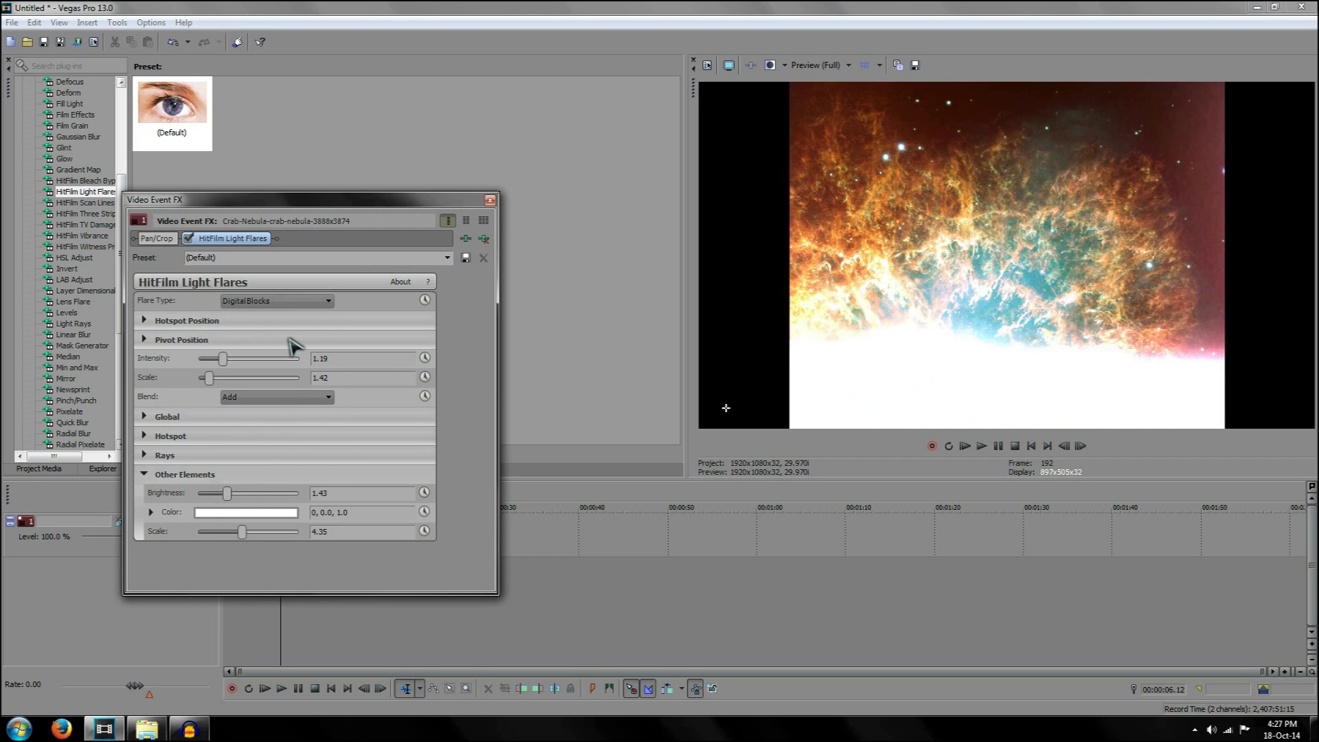
key("Down")
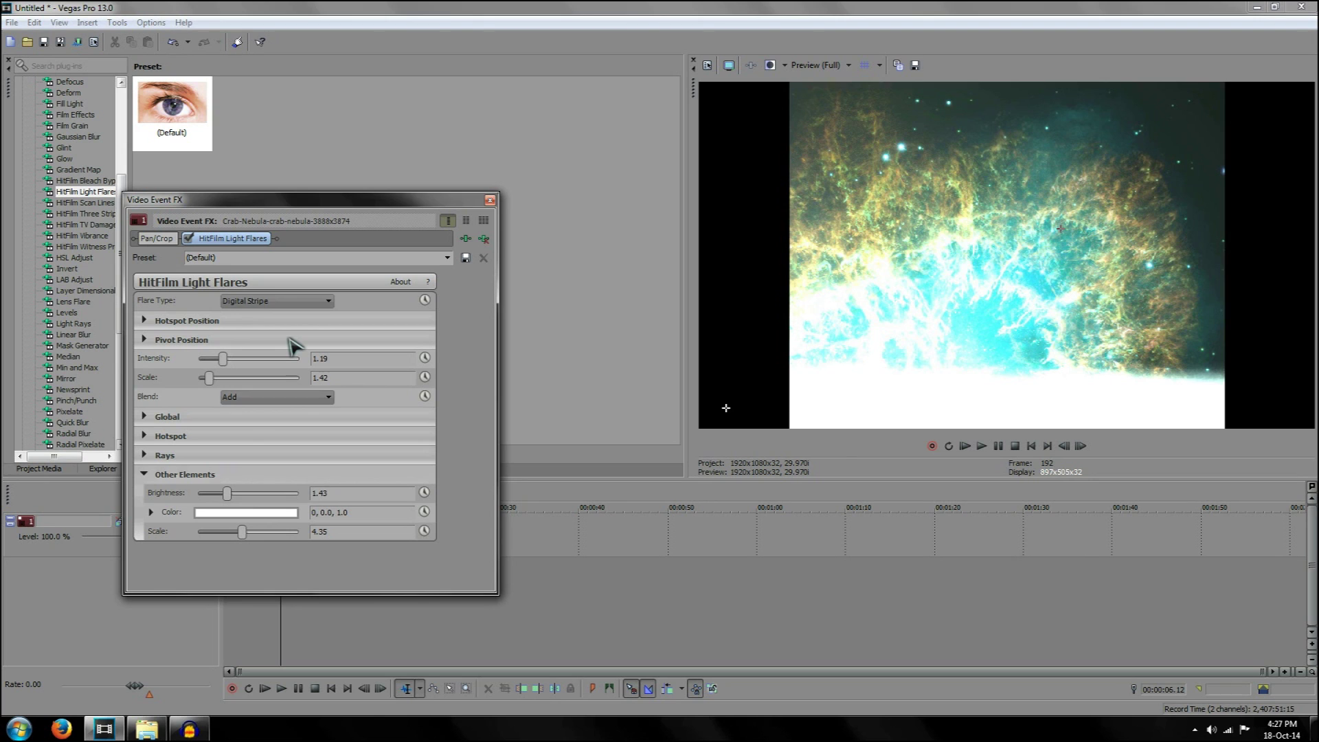
key("Down")
key("Down")
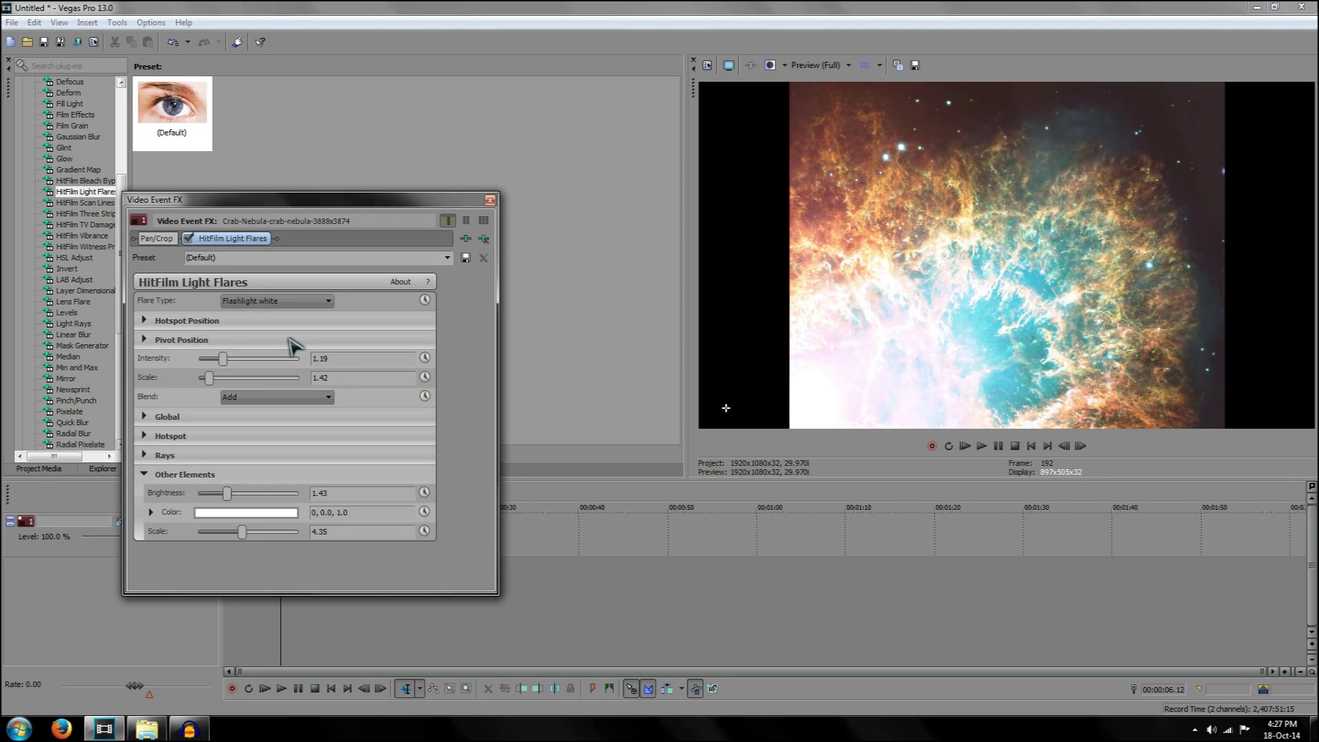
Step: Try Hardlight blending, switch to Overlay, and close the flare effect settings
left_click(272, 397)
left_click(271, 464)
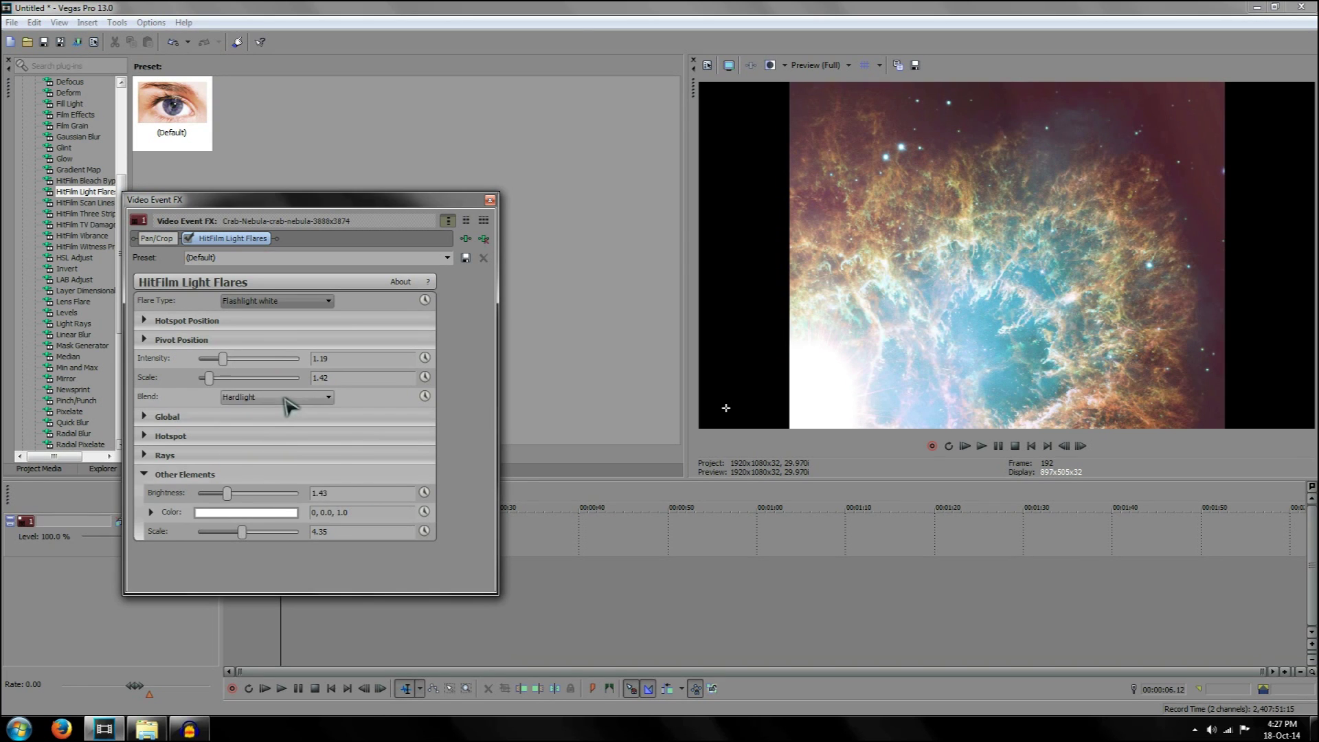
left_click(287, 404)
left_click(276, 483)
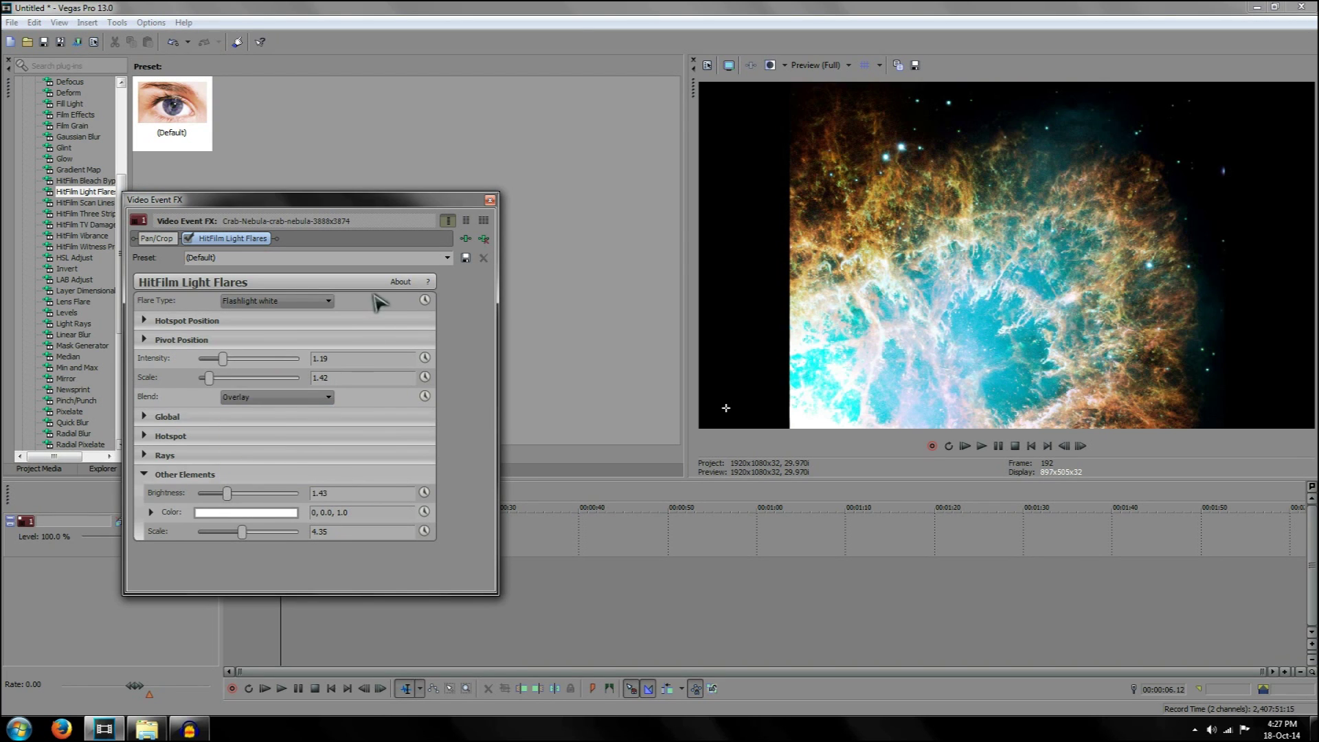
left_click(490, 200)
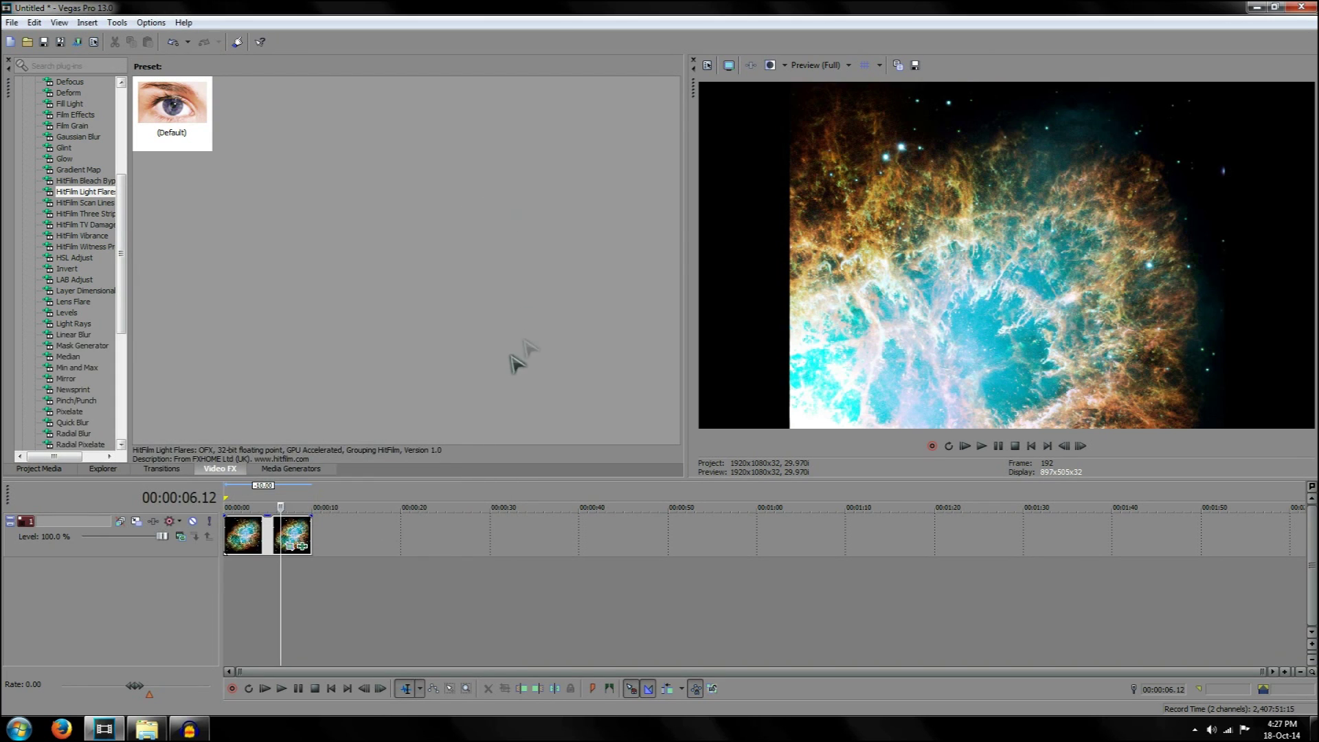